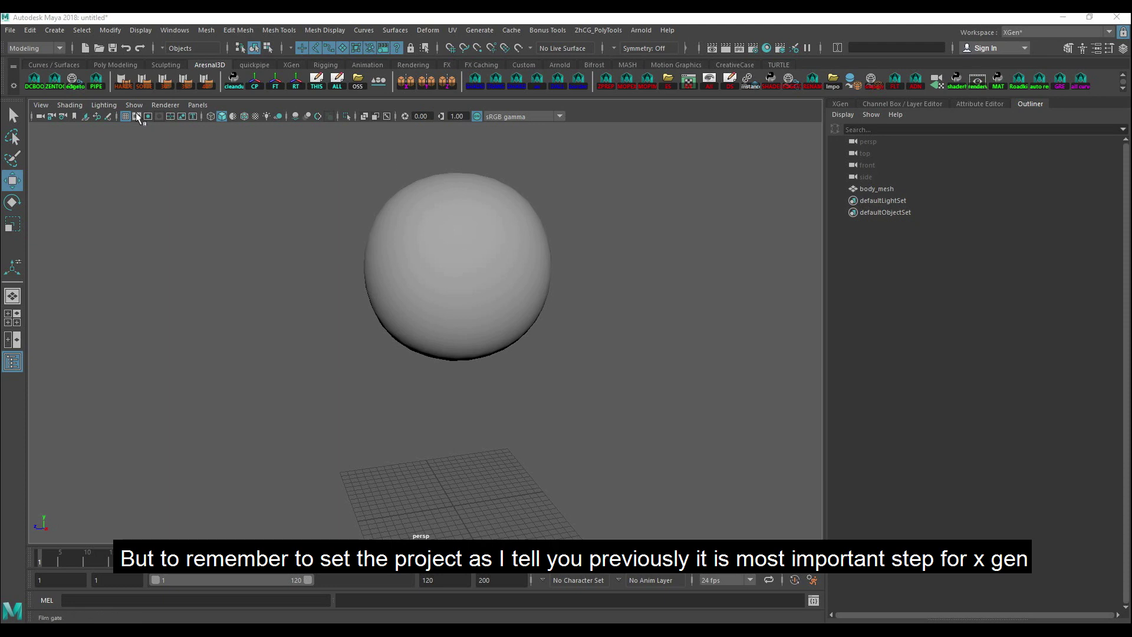
# Step: Set the current Maya project to the xgen_project folder through File > Set Project
pyautogui.click(10, 30)
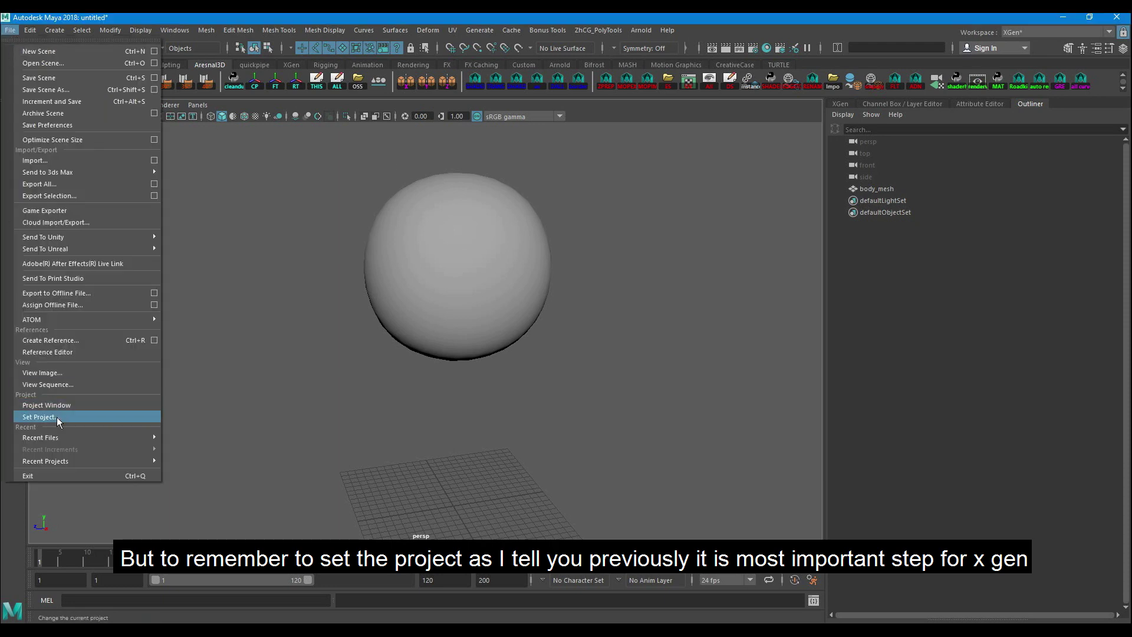
pyautogui.click(57, 416)
pyautogui.click(164, 150)
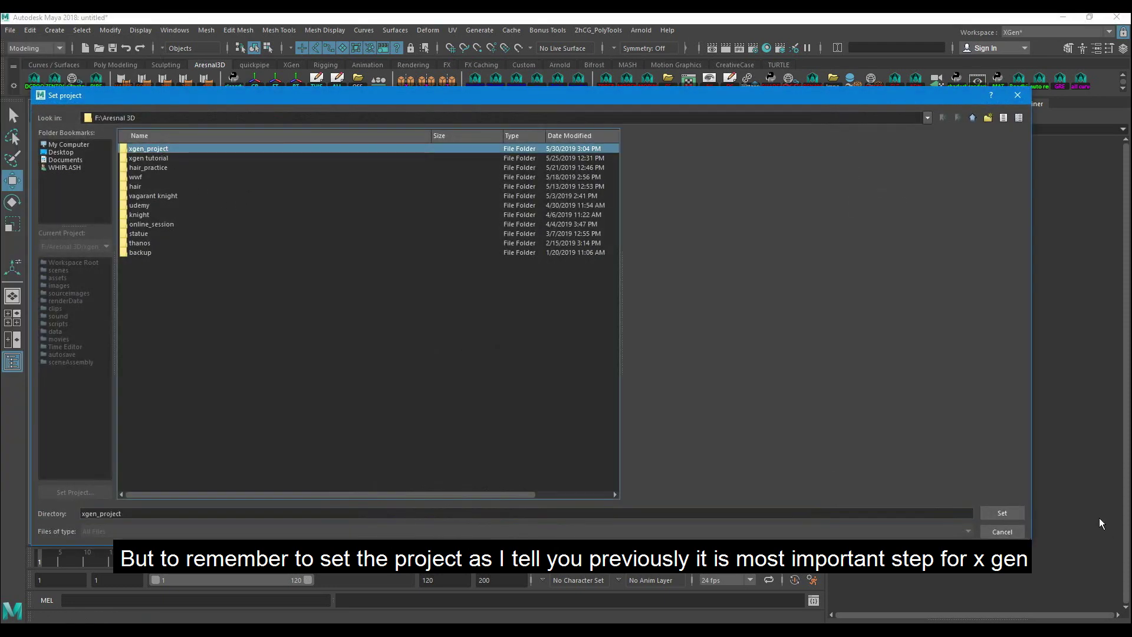
pyautogui.click(1002, 513)
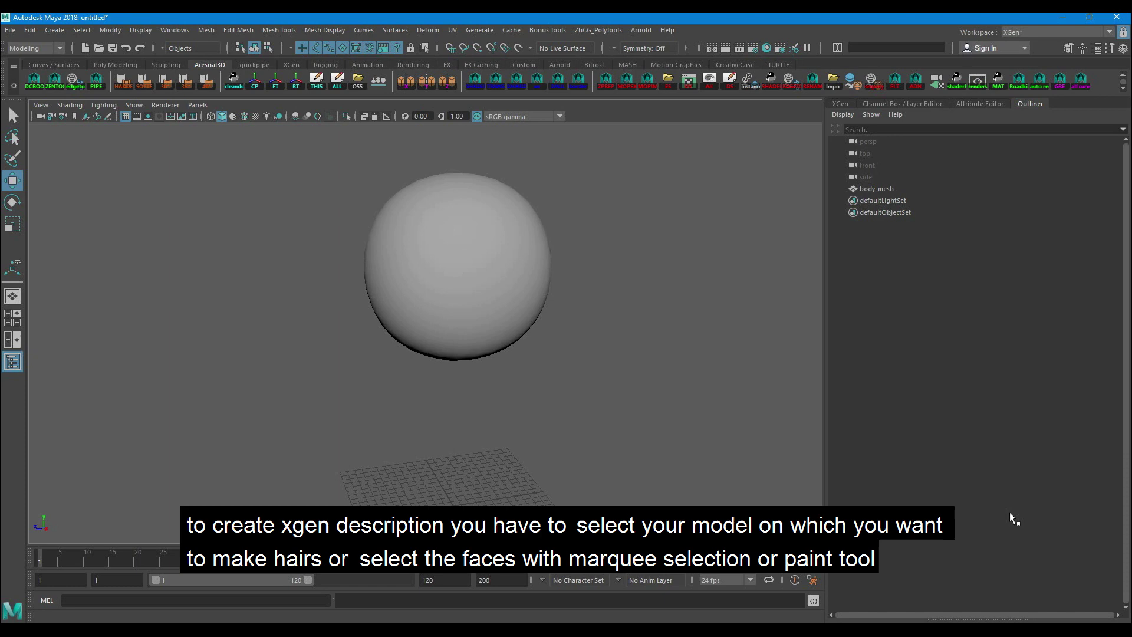
# Step: Select body_mesh, switch to face mode, and marquee-select the sphere's upper faces
pyautogui.click(419, 251)
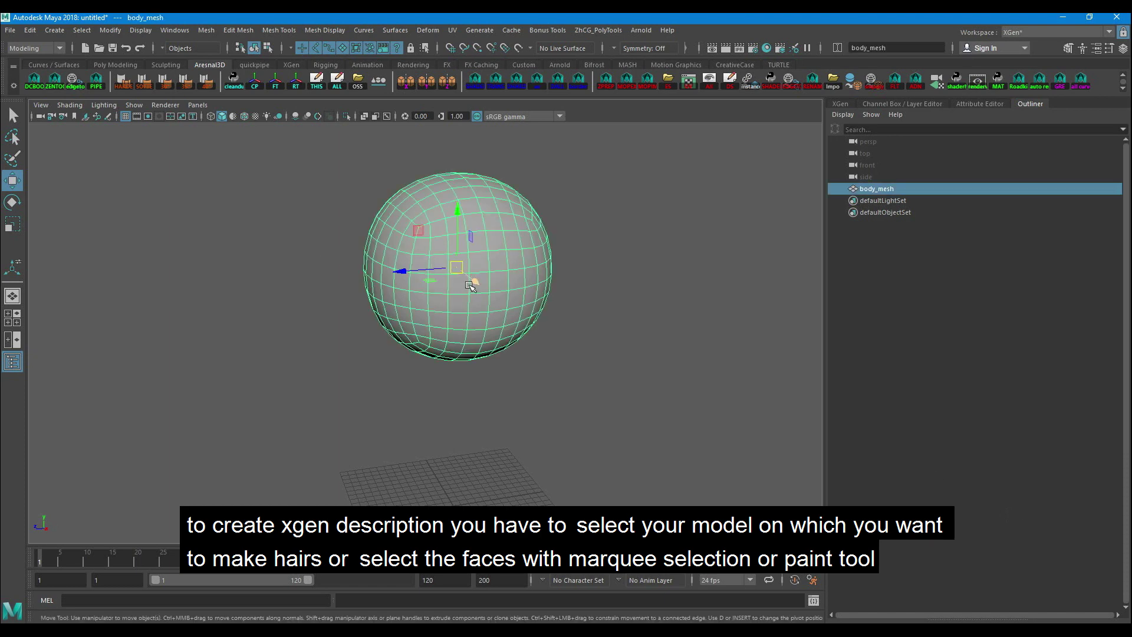
pyautogui.scroll(3, 526, 278)
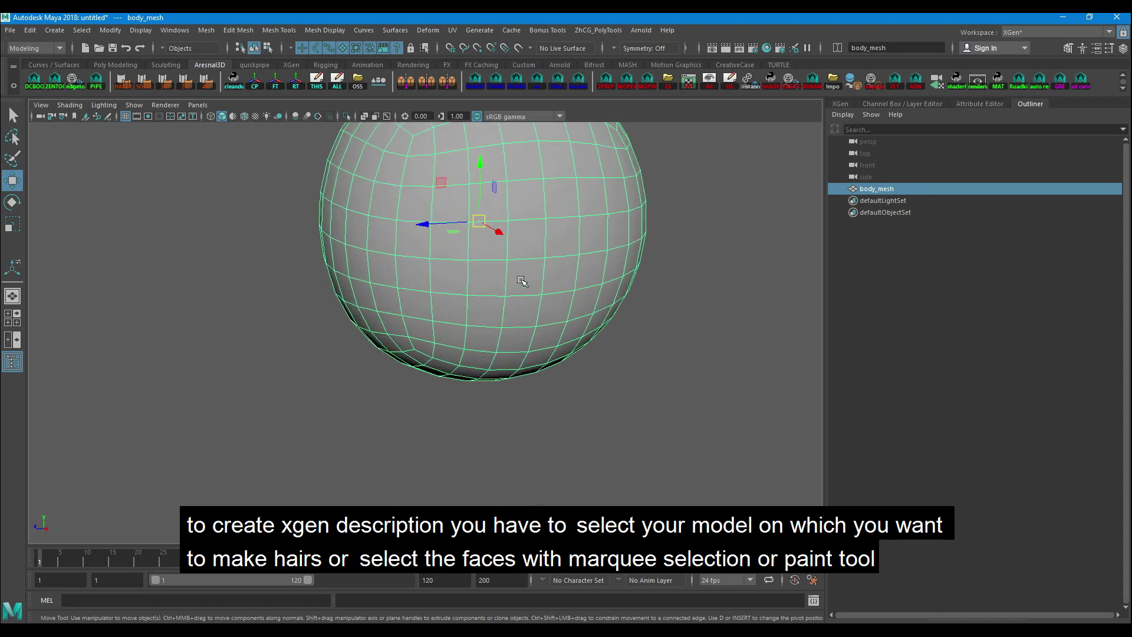
pyautogui.scroll(-1, 534, 265)
pyautogui.moveTo(506, 236); pyautogui.dragTo(505, 270, button='right')
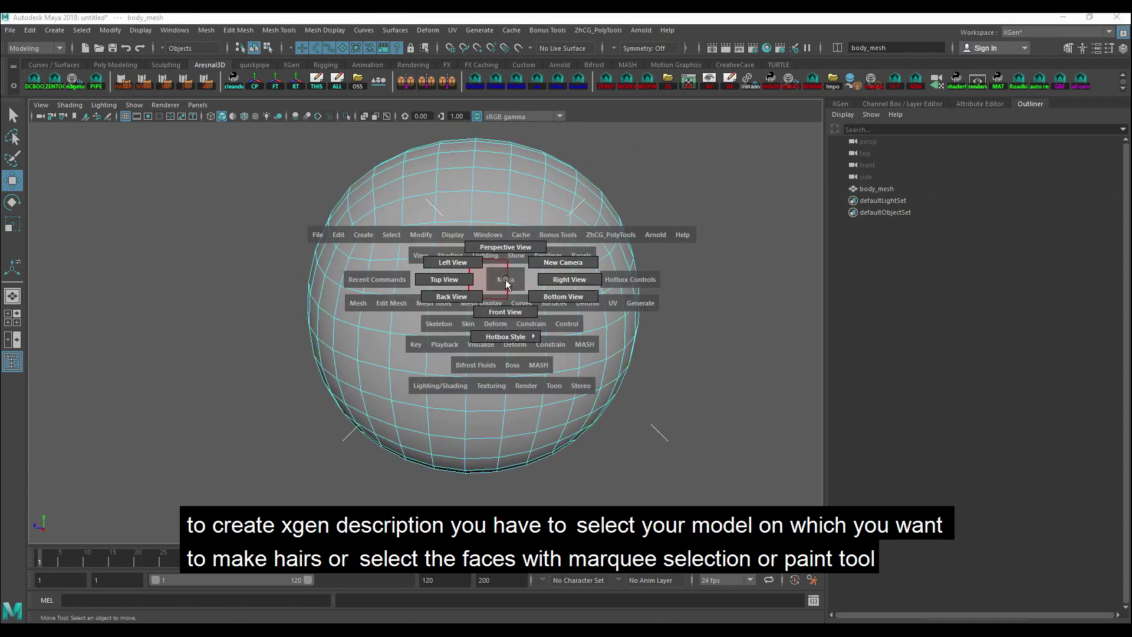
pyautogui.scroll(3, 510, 296)
pyautogui.scroll(-5, 324, 202)
pyautogui.moveTo(277, 191); pyautogui.dragTo(591, 319)
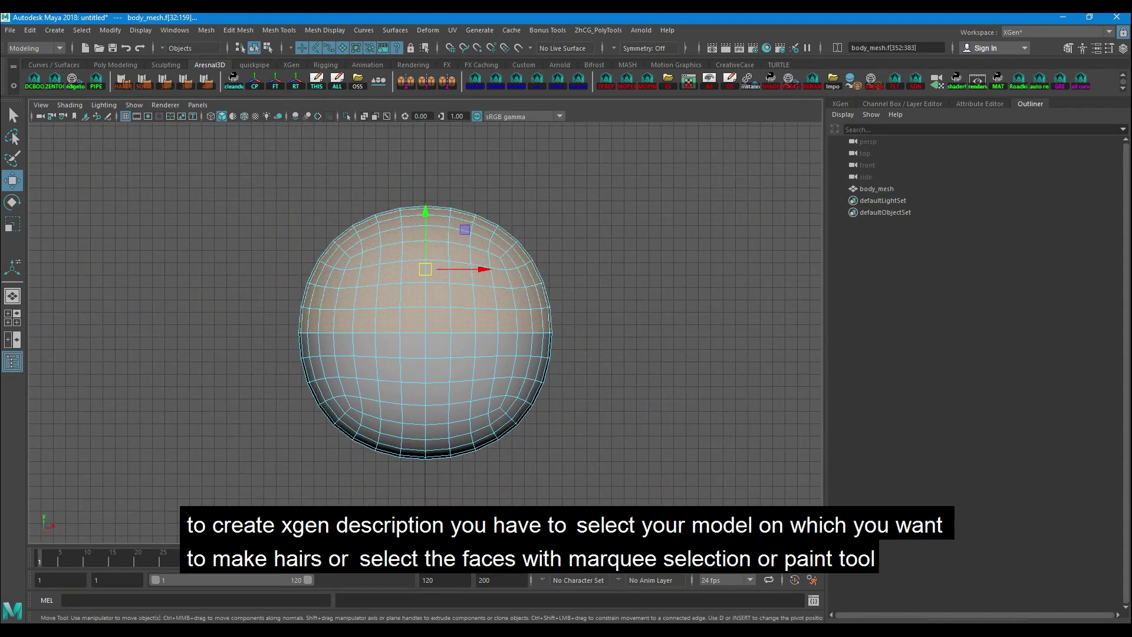
# Step: Reselect the upper-half faces, frame them in perspective, and grow the selection one ring
pyautogui.click(13, 158)
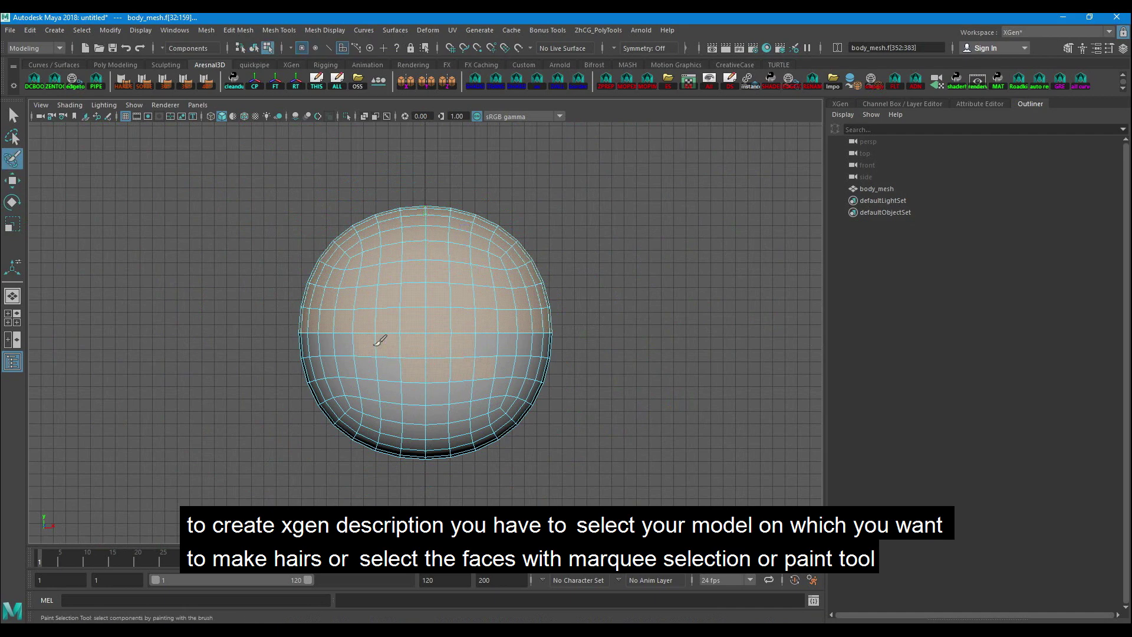
pyautogui.press('w')
pyautogui.click(563, 300)
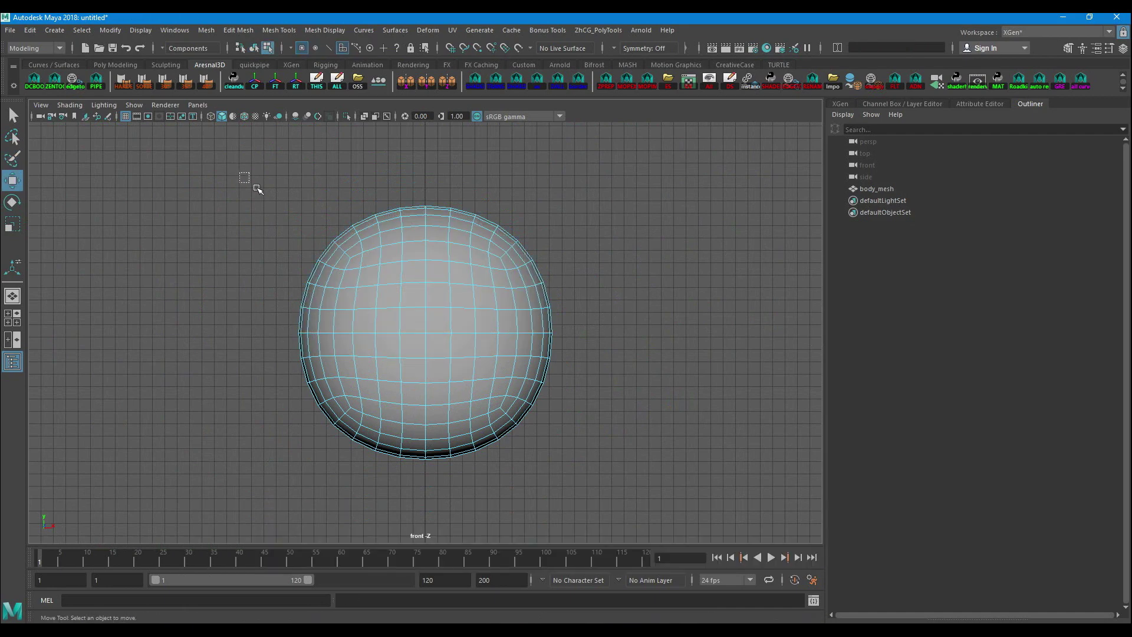
pyautogui.moveTo(239, 172); pyautogui.dragTo(634, 325)
pyautogui.press('space')
pyautogui.click(630, 300)
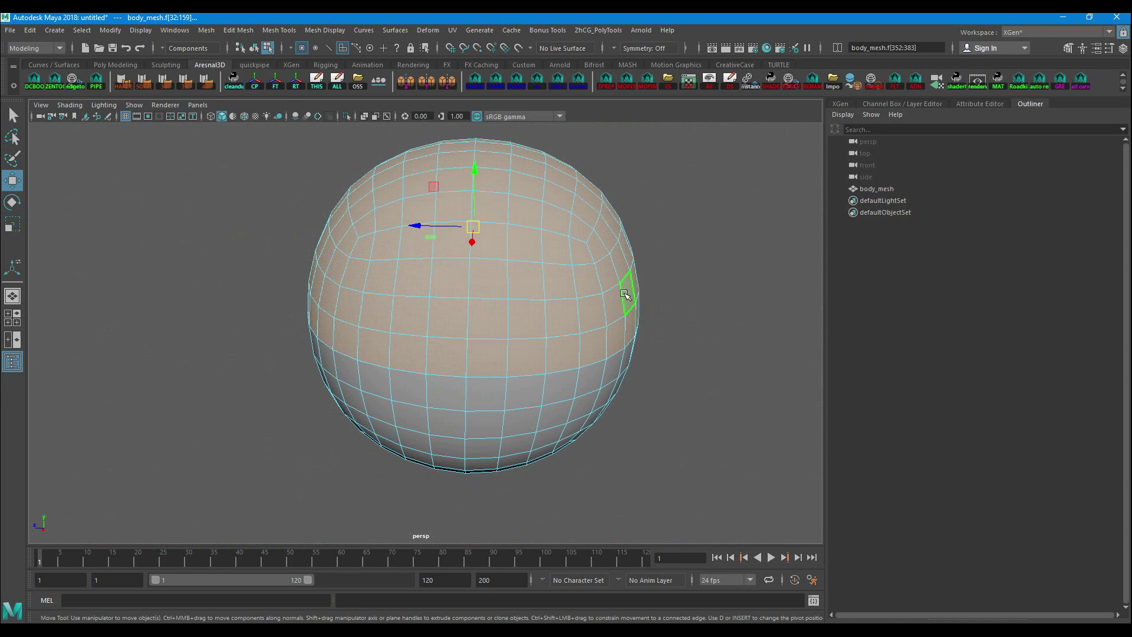
pyautogui.press('f')
pyautogui.moveTo(654, 313)
pyautogui.keyDown('alt'); pyautogui.mouseDown()
pyautogui.moveTo(635, 276)
pyautogui.moveTo(645, 352)
pyautogui.moveTo(638, 306)
pyautogui.mouseUp(); pyautogui.keyUp('alt')
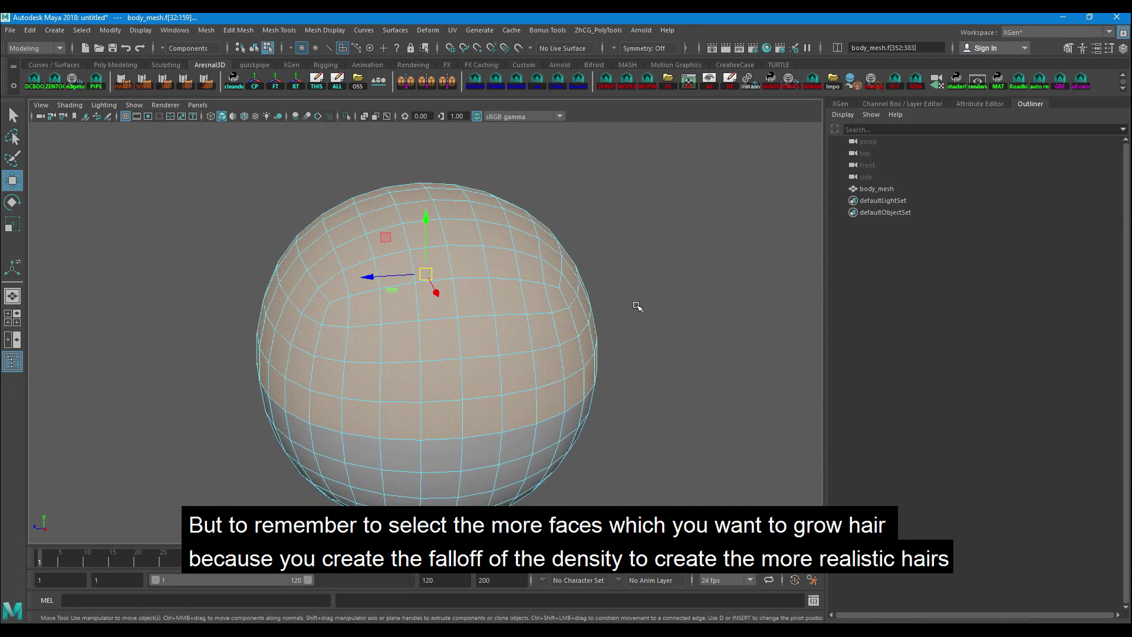
pyautogui.keyDown('alt'); pyautogui.moveTo(652, 328); pyautogui.dragTo(637, 311); pyautogui.keyUp('alt')
pyautogui.hotkey('shift', '.')
pyautogui.hotkey('shift', '.')
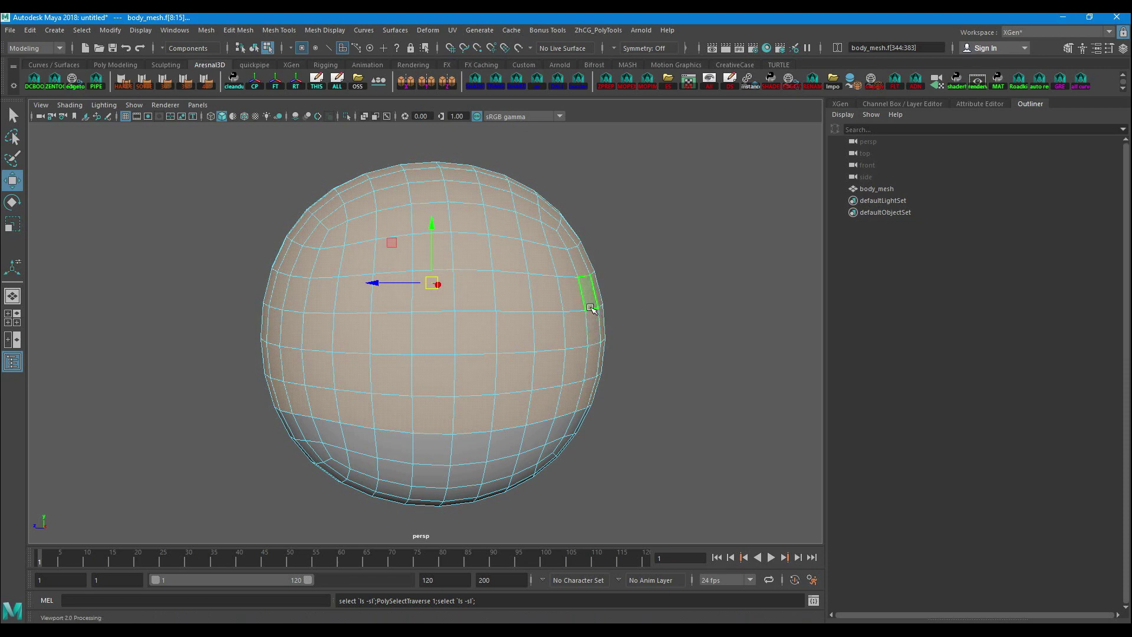
# Step: Duplicate the selected faces into a new piece and select that piece as an object
pyautogui.keyDown('shift'); pyautogui.rightClick(627, 294); pyautogui.keyUp('shift')
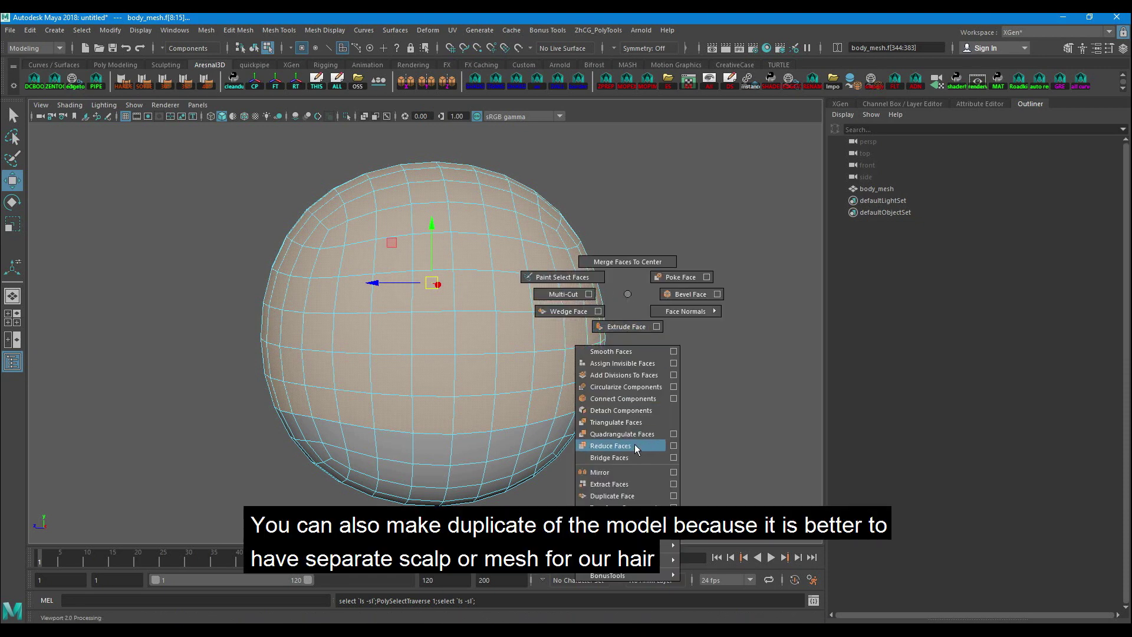
pyautogui.click(629, 497)
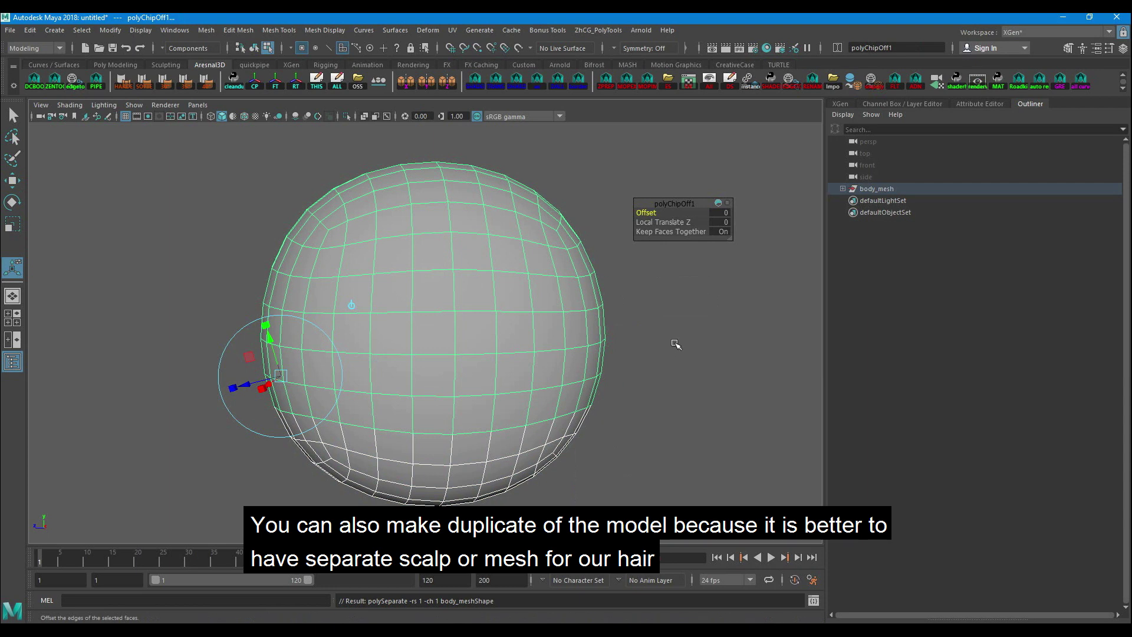
pyautogui.press('F8')
pyautogui.click(650, 240)
pyautogui.click(556, 253)
pyautogui.press('w')
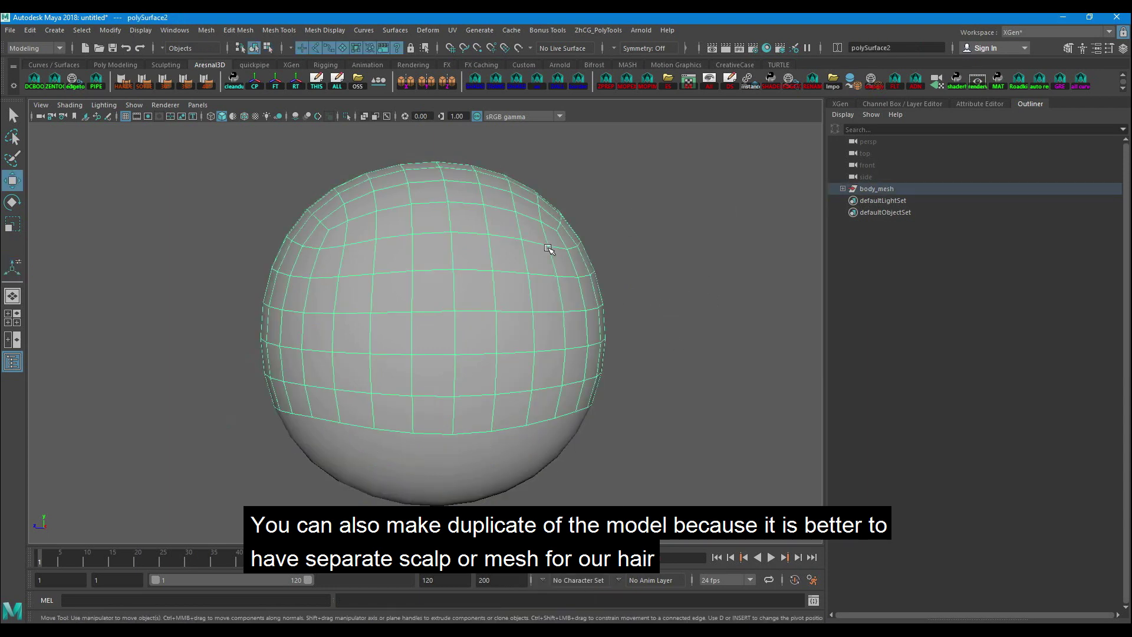
# Step: Rename the piece scalp_mesh, delete its history, freeze transforms and center its pivot
pyautogui.click(843, 189)
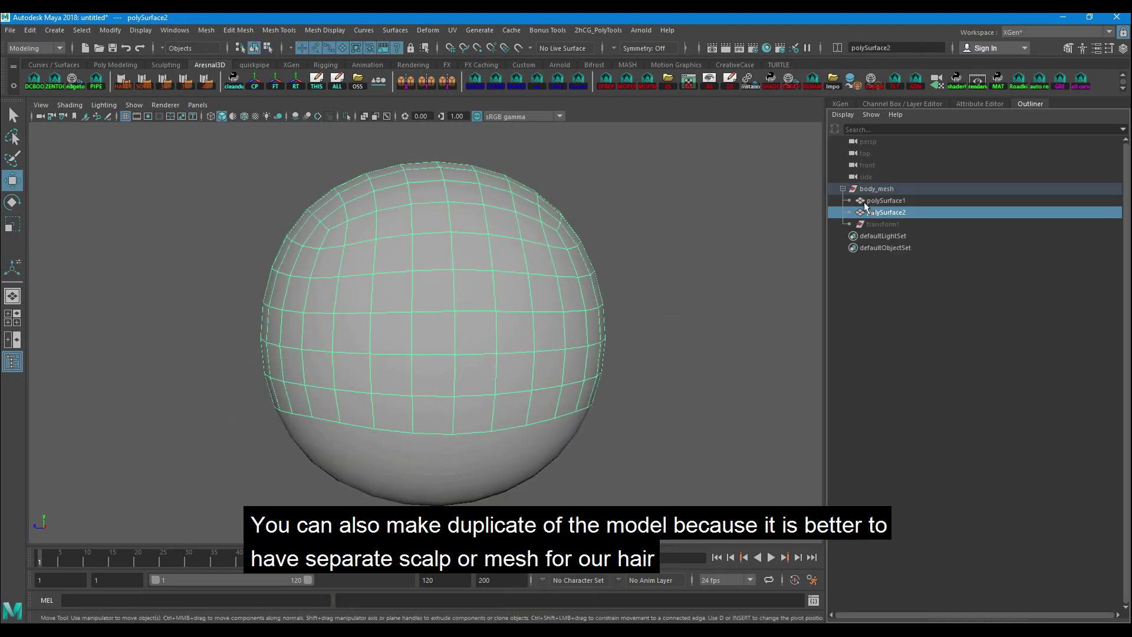
pyautogui.doubleClick(906, 214)
pyautogui.write('sca')
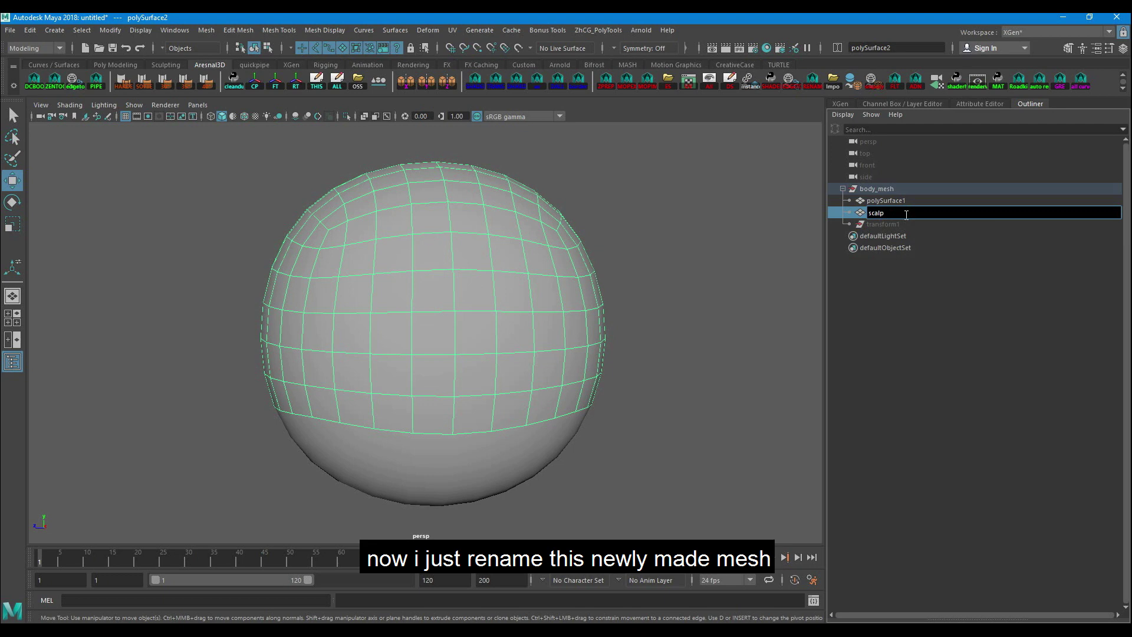
pyautogui.write('lp_mesh')
pyautogui.press('Return')
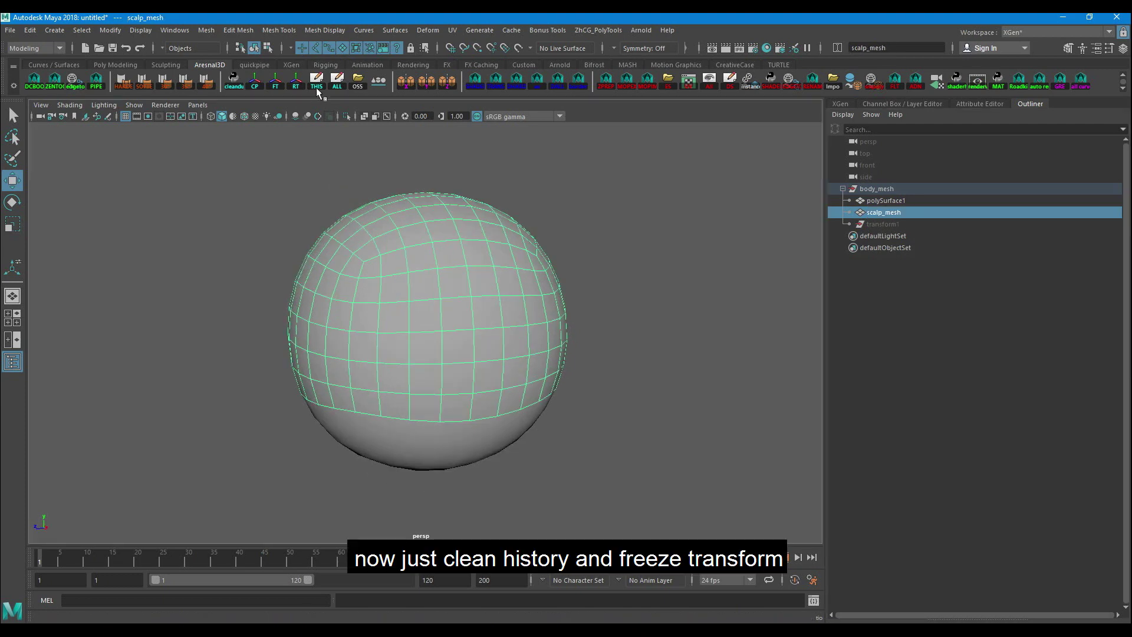
pyautogui.click(321, 86)
pyautogui.click(275, 82)
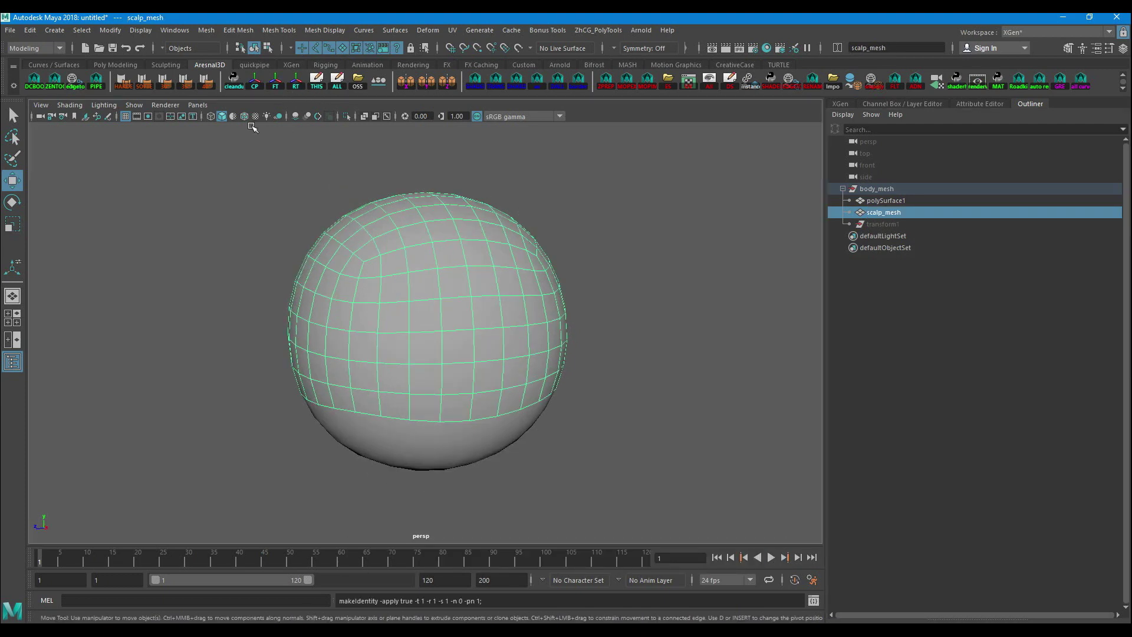
pyautogui.click(256, 82)
# Step: Show the XGen shelf and open its getting started panel for scalp_mesh
pyautogui.keyDown('alt'); pyautogui.moveTo(579, 235); pyautogui.dragTo(546, 232); pyautogui.keyUp('alt')
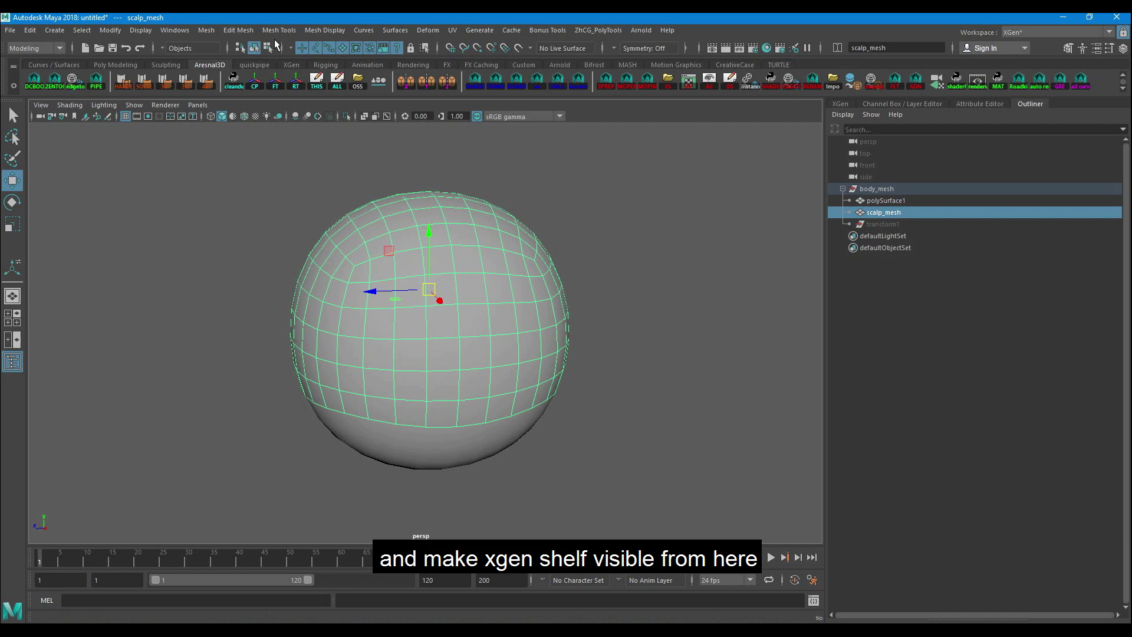
pyautogui.click(295, 63)
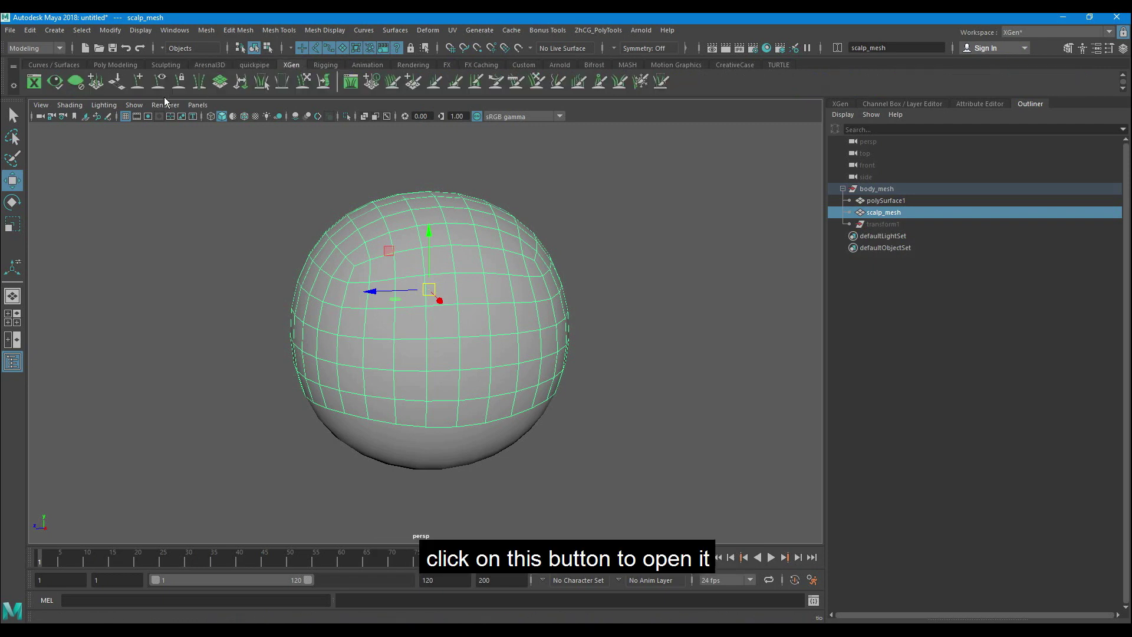
pyautogui.click(35, 82)
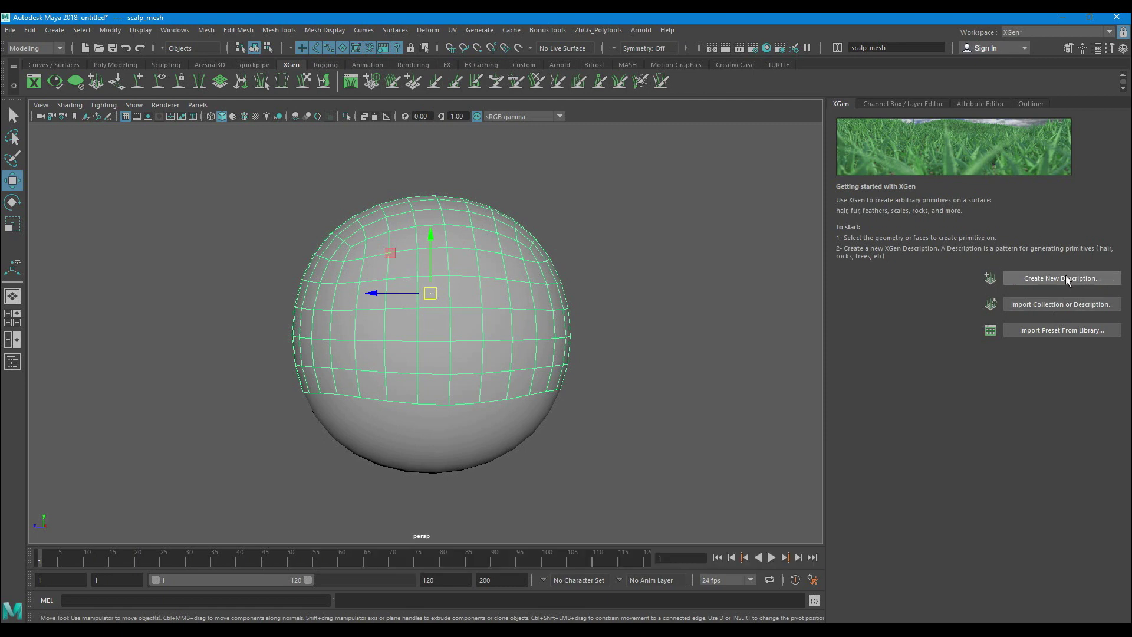
# Step: Start a new XGen description and name its collection character_co_01
pyautogui.click(1066, 276)
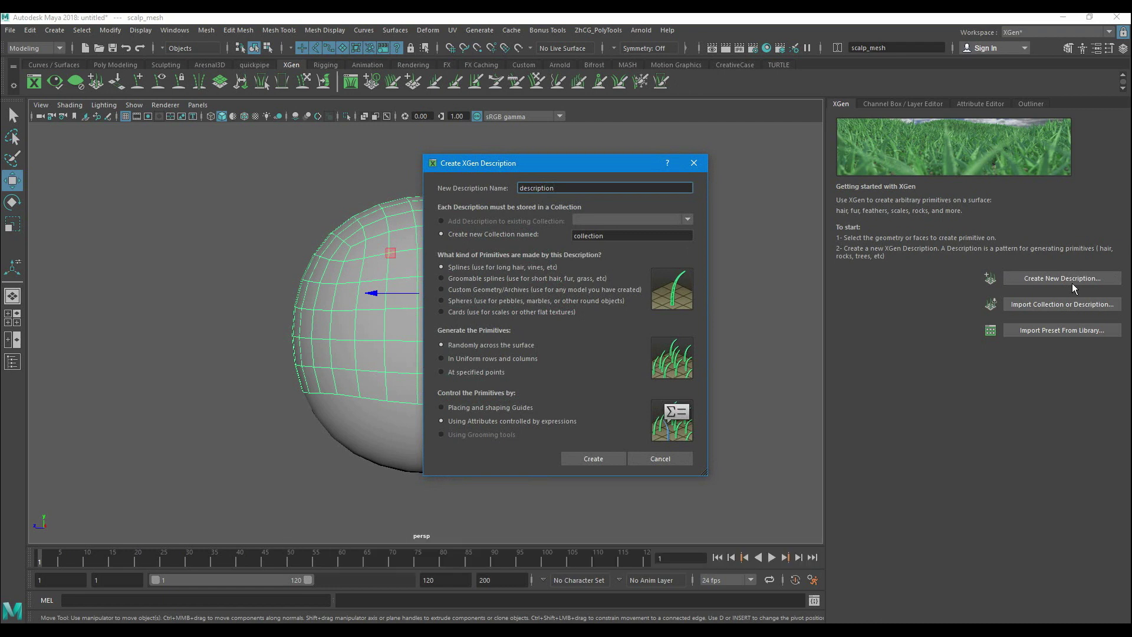
pyautogui.click(610, 235)
pyautogui.moveTo(610, 236); pyautogui.dragTo(541, 227)
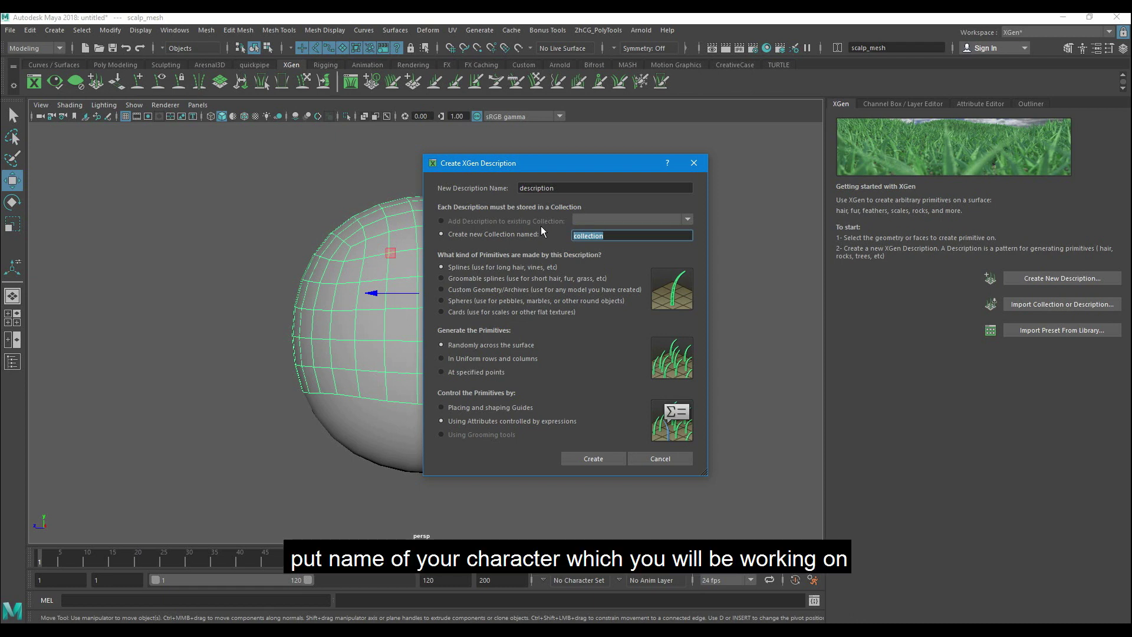
pyautogui.write('character_co_01')
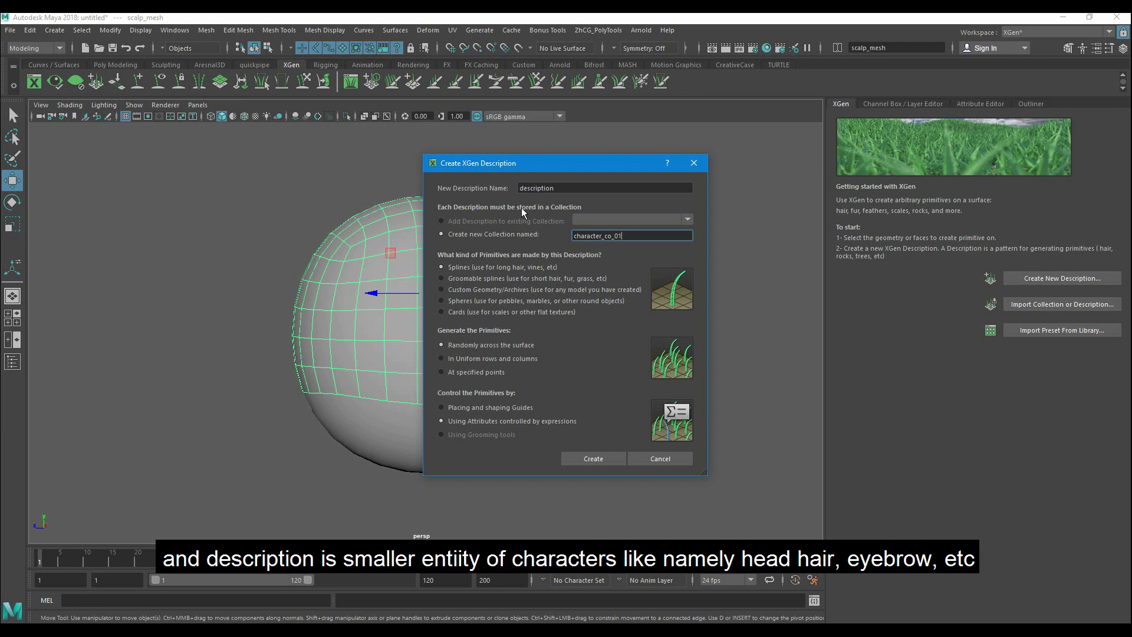
# Step: Name the description head_hair_de_01
pyautogui.doubleClick(525, 188)
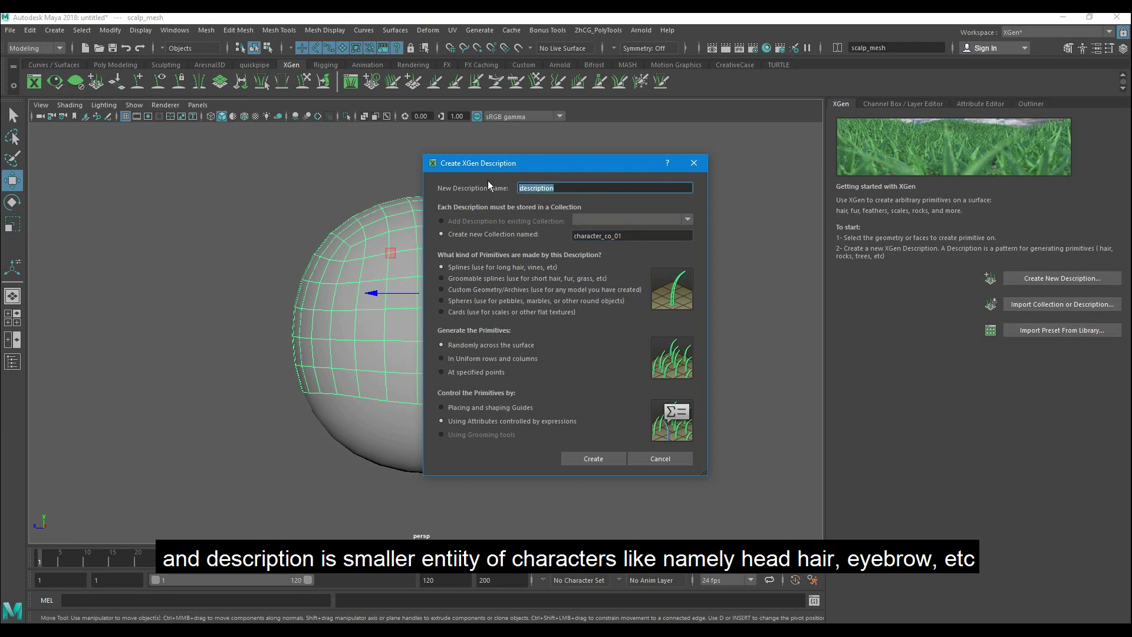
pyautogui.write('h')
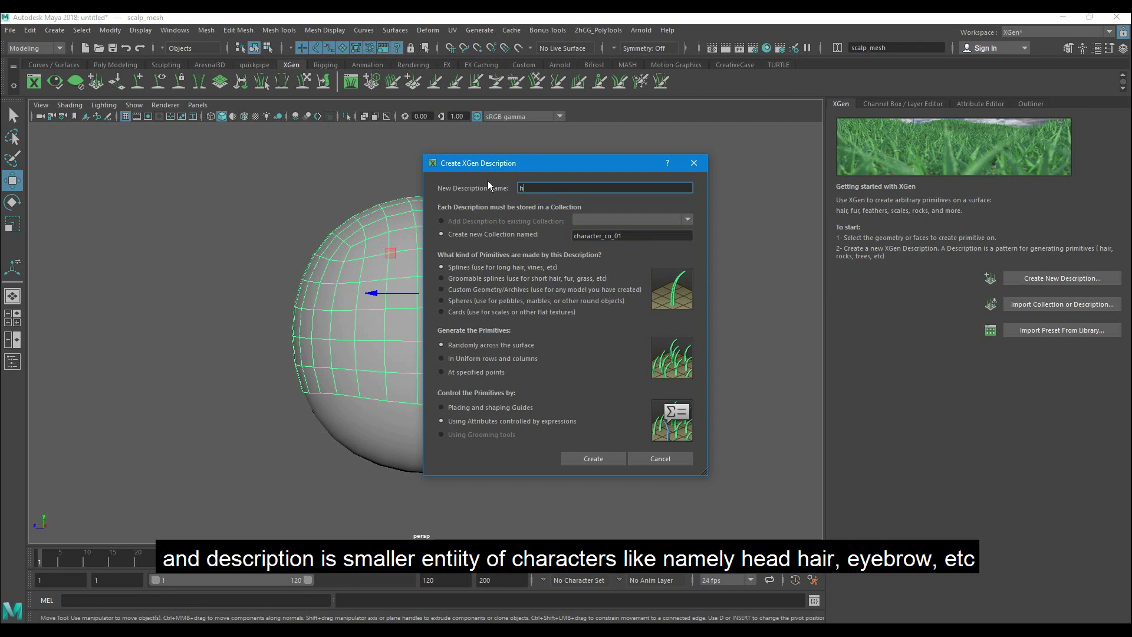
pyautogui.write('air')
pyautogui.press('BackSpace')
pyautogui.press('BackSpace')
pyautogui.press('BackSpace')
pyautogui.write('ead')
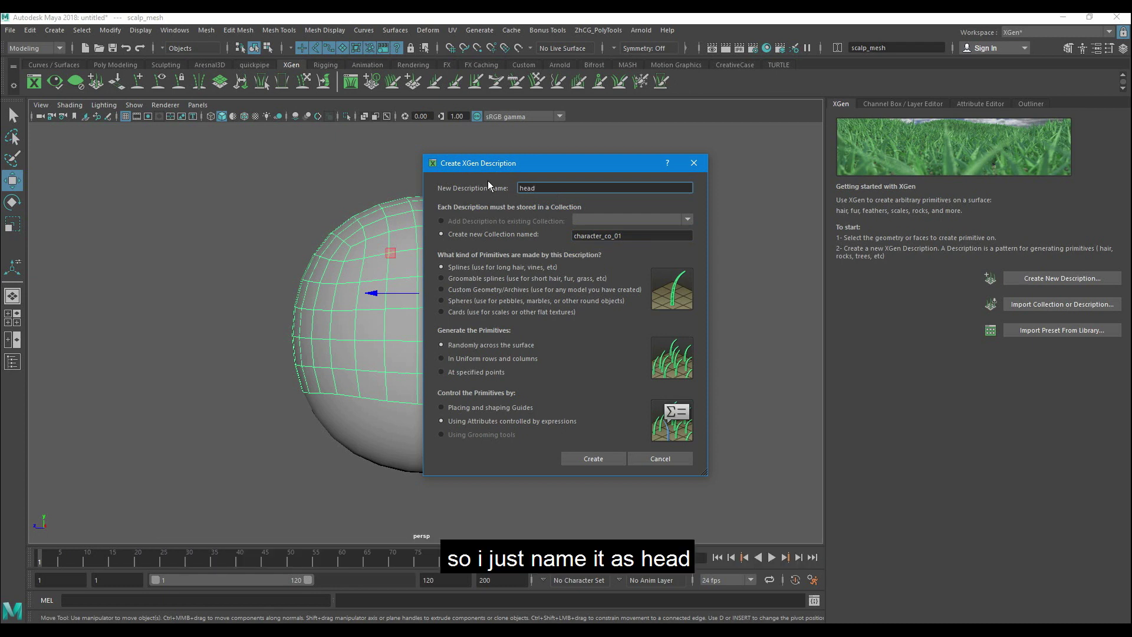
pyautogui.write('_hair_de_01')
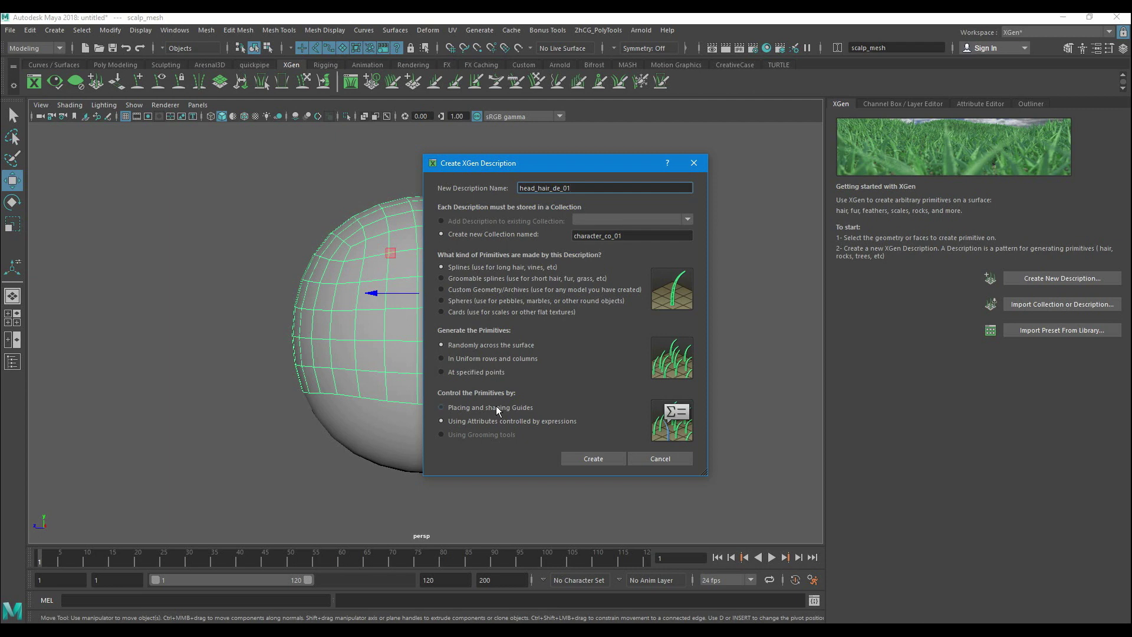
# Step: Choose Splines controlled by placing and shaping guides, then create head_hair_de_01
pyautogui.click(498, 407)
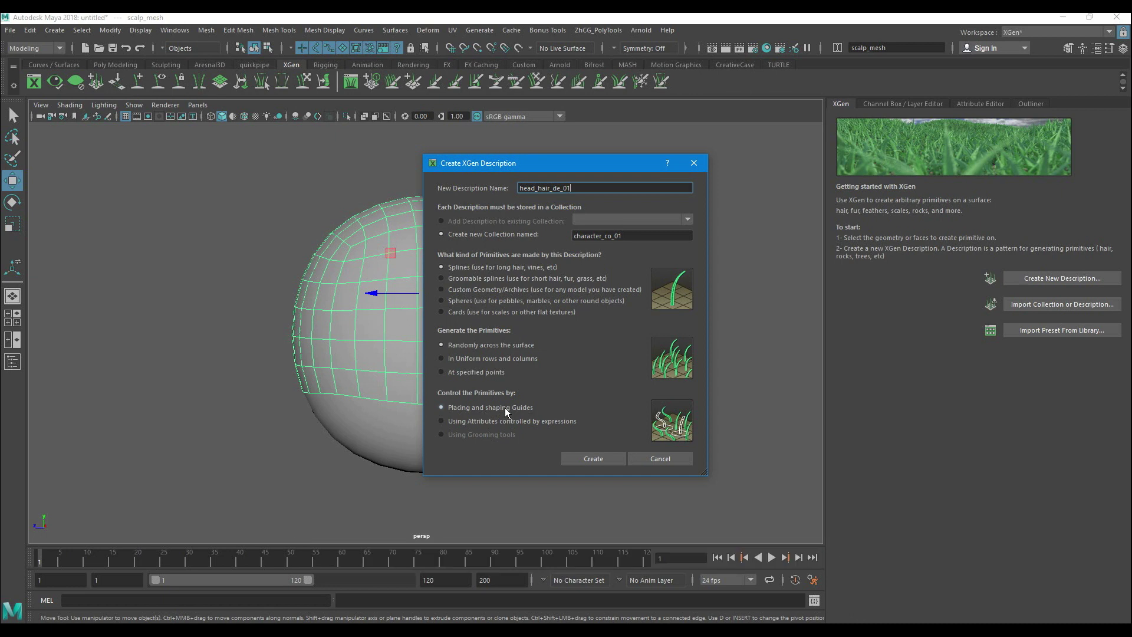
pyautogui.click(508, 418)
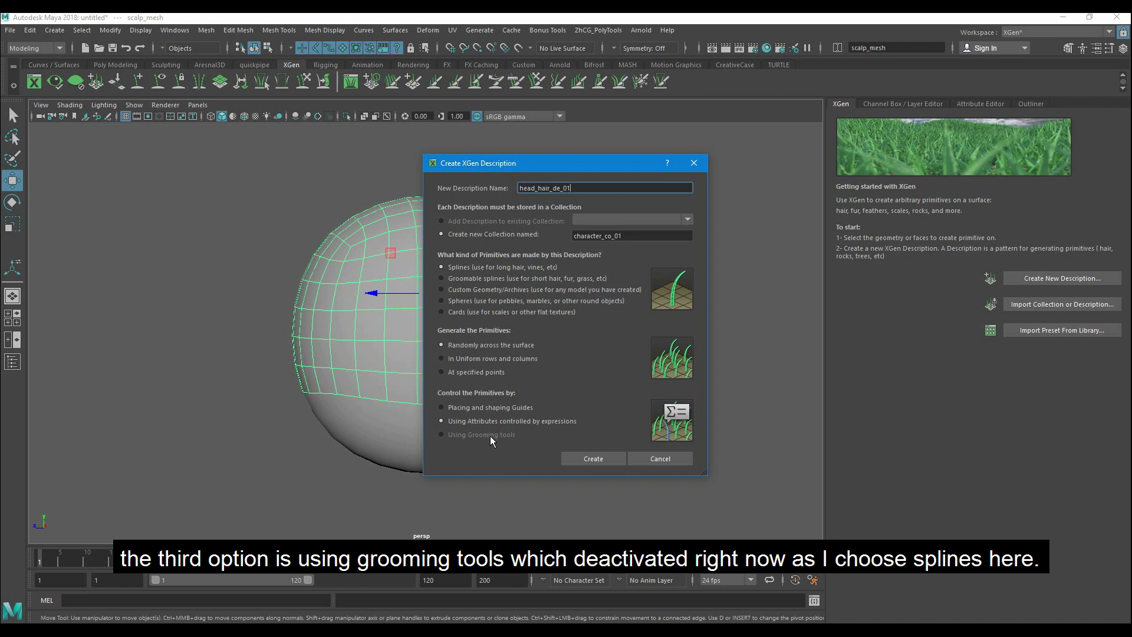
pyautogui.click(511, 279)
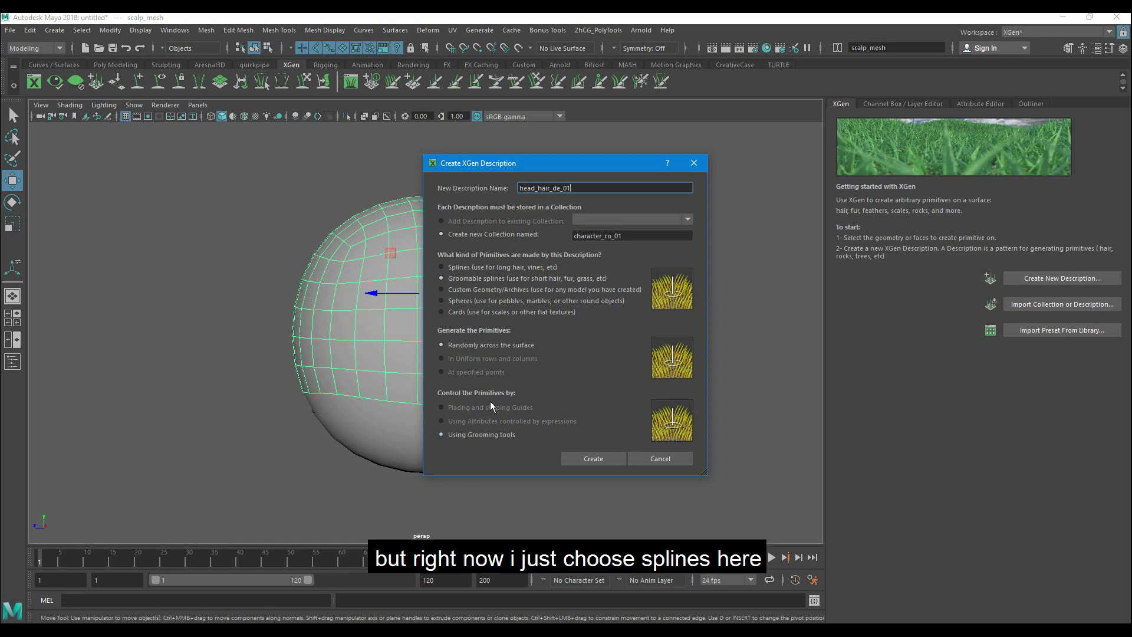
pyautogui.click(476, 267)
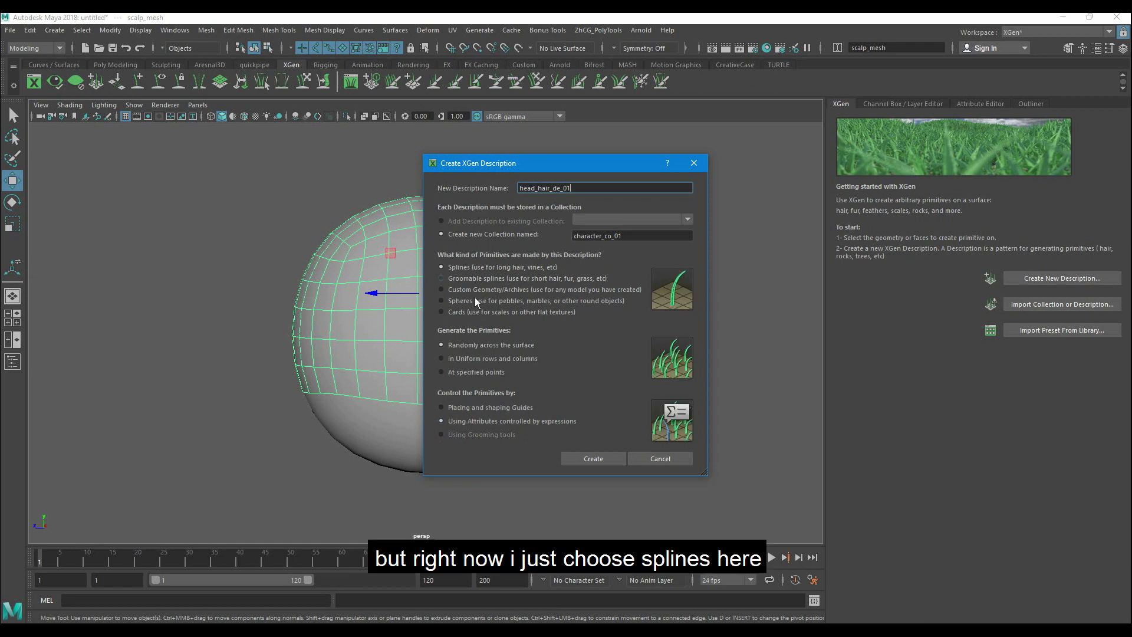
pyautogui.click(483, 408)
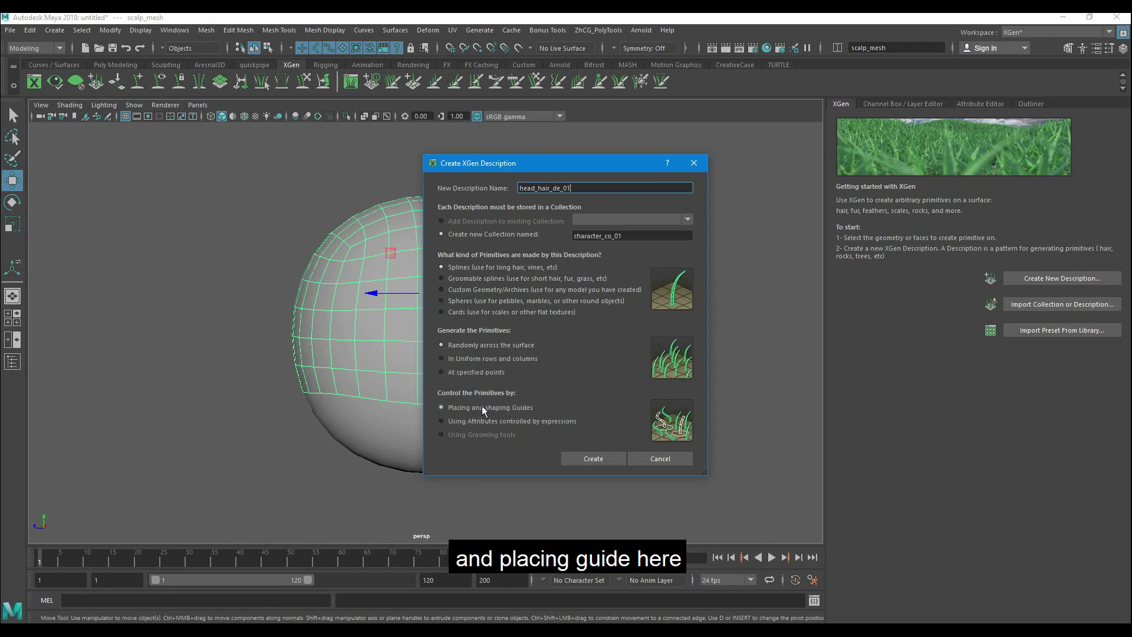
pyautogui.click(594, 459)
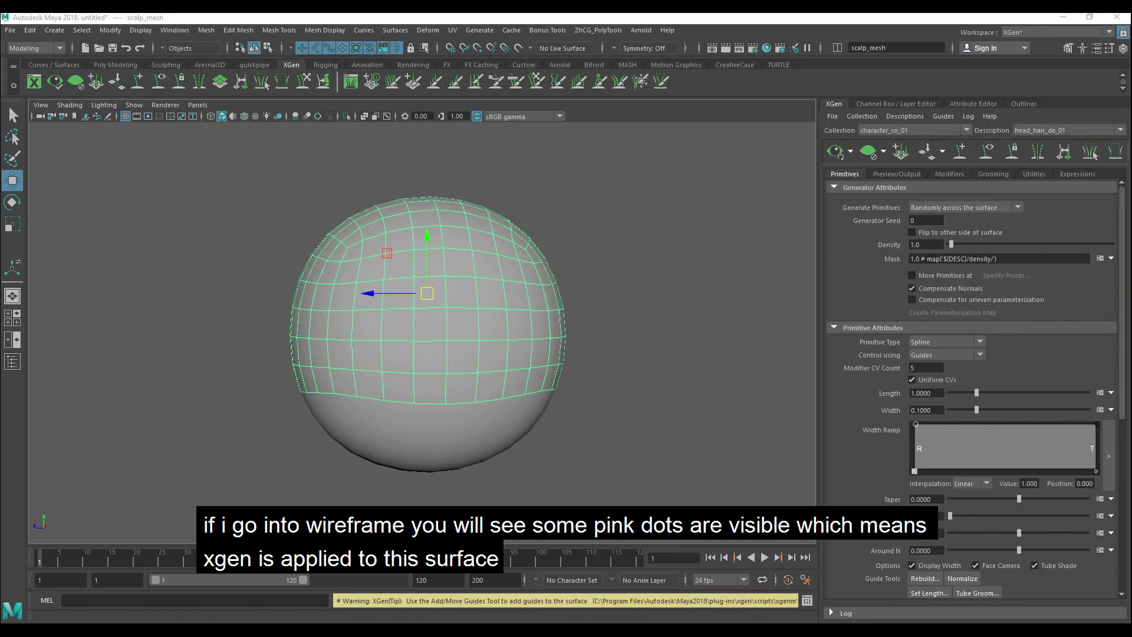
pyautogui.moveTo(652, 329)
pyautogui.keyDown('alt'); pyautogui.mouseDown()
pyautogui.moveTo(516, 346)
pyautogui.moveTo(558, 307)
pyautogui.moveTo(599, 314)
pyautogui.moveTo(564, 321)
pyautogui.moveTo(603, 294)
pyautogui.mouseUp(); pyautogui.keyUp('alt')
pyautogui.press('4')
pyautogui.scroll(3, 577, 337)
pyautogui.press('5')
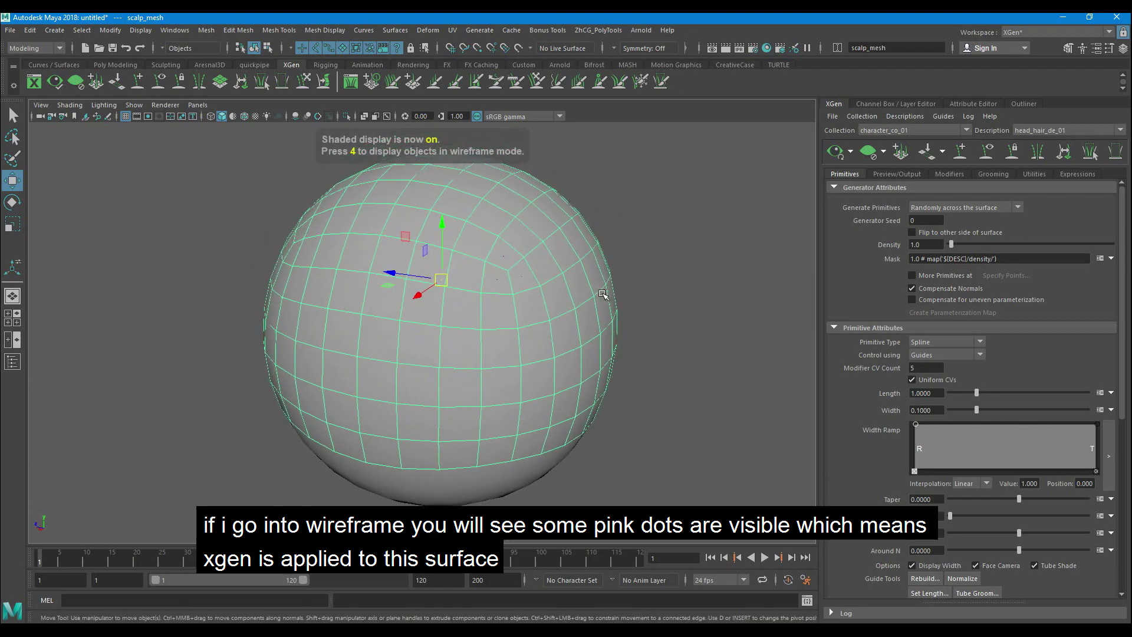
pyautogui.press('4')
pyautogui.press('5')
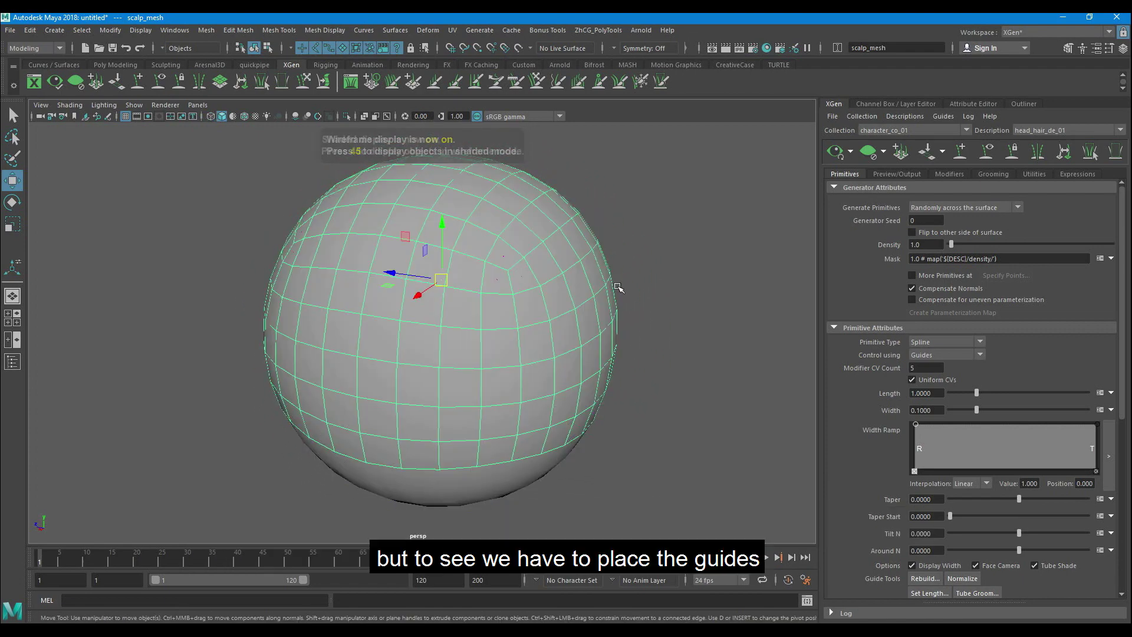
pyautogui.keyDown('alt'); pyautogui.moveTo(661, 271); pyautogui.dragTo(659, 255); pyautogui.keyUp('alt')
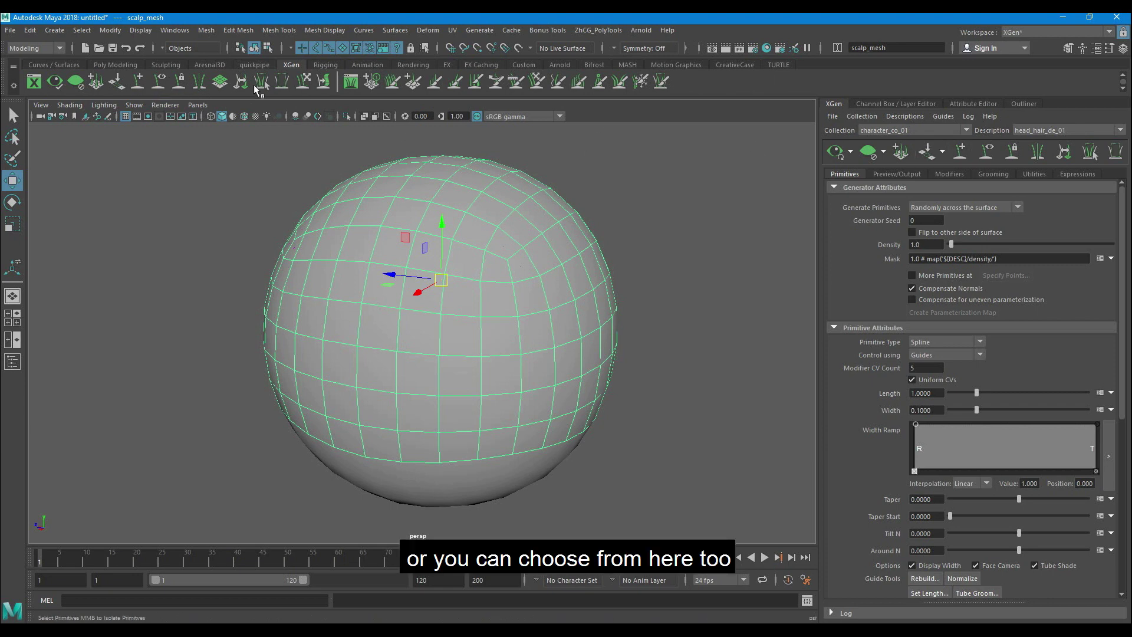
# Step: Place four guides on the scalp sphere with the Add/Move Guides tool
pyautogui.click(177, 82)
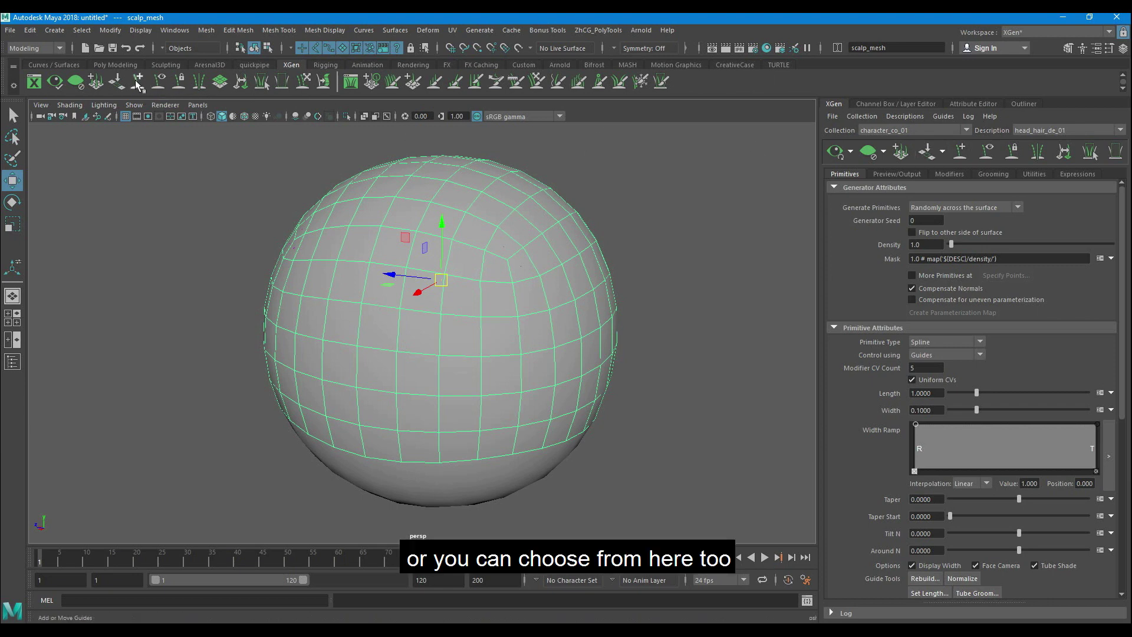
pyautogui.click(455, 302)
pyautogui.keyDown('alt'); pyautogui.moveTo(454, 327); pyautogui.dragTo(572, 329); pyautogui.keyUp('alt')
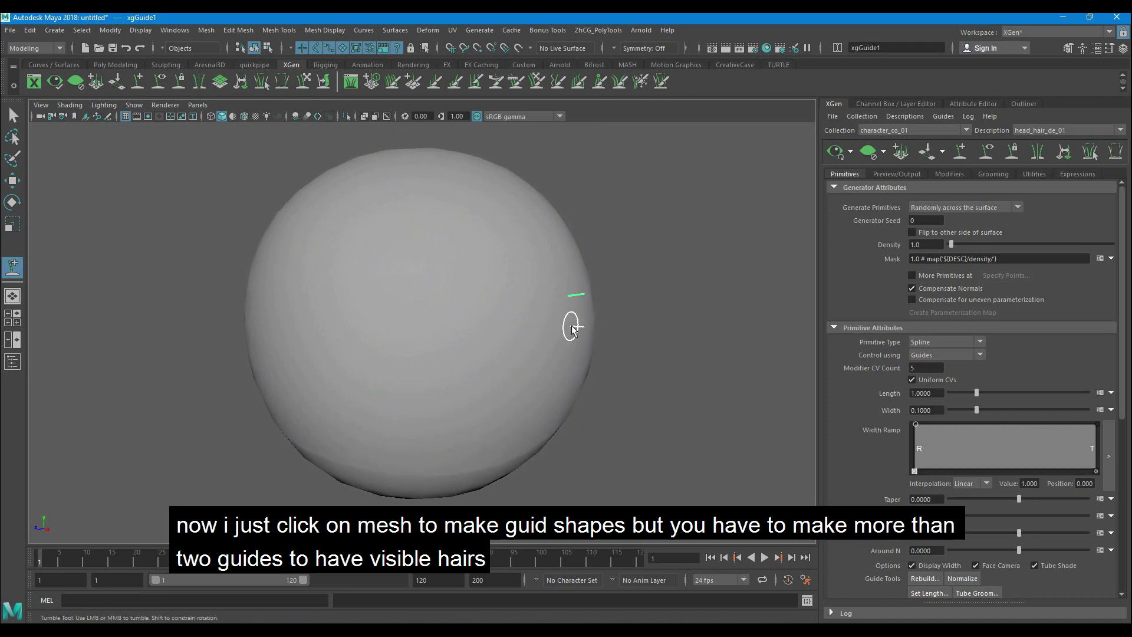
pyautogui.click(529, 262)
pyautogui.click(462, 309)
pyautogui.click(527, 348)
# Step: Select the four guides and scale them up into long strands
pyautogui.press('w')
pyautogui.keyDown('alt'); pyautogui.moveTo(631, 339); pyautogui.dragTo(572, 198); pyautogui.keyUp('alt')
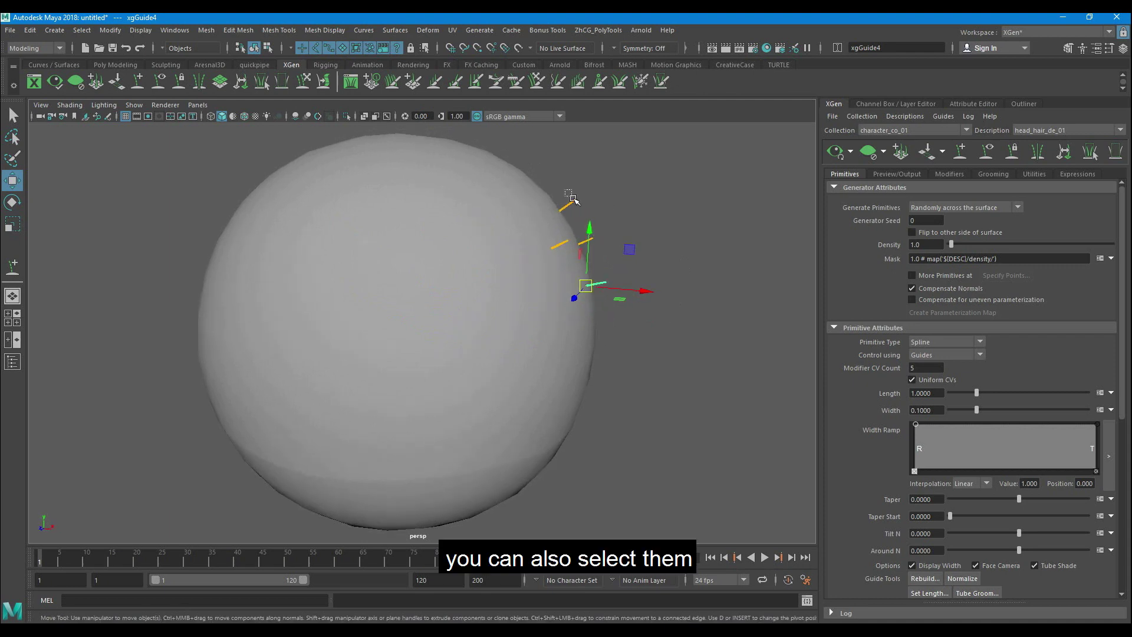
pyautogui.keyDown('shift'); pyautogui.click(567, 203); pyautogui.keyUp('shift')
pyautogui.keyDown('shift'); pyautogui.click(585, 240); pyautogui.keyUp('shift')
pyautogui.keyDown('shift'); pyautogui.click(575, 252); pyautogui.keyUp('shift')
pyautogui.hotkey('ctrl', 'z')
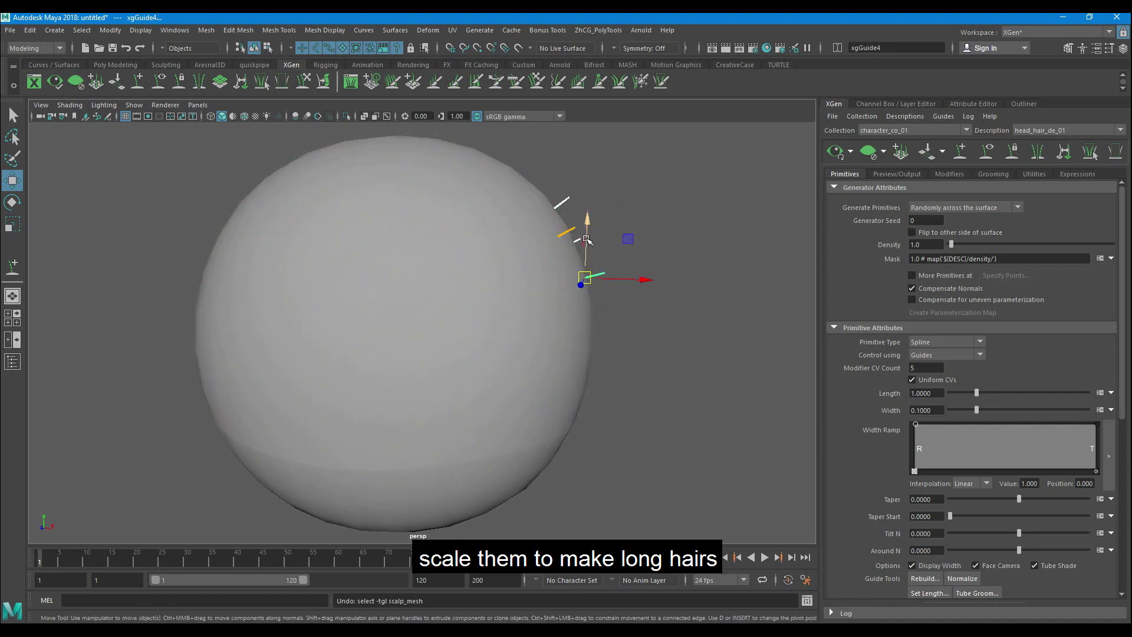
pyautogui.keyDown('shift'); pyautogui.click(567, 232); pyautogui.keyUp('shift')
pyautogui.press('r')
pyautogui.moveTo(555, 239); pyautogui.dragTo(674, 254)
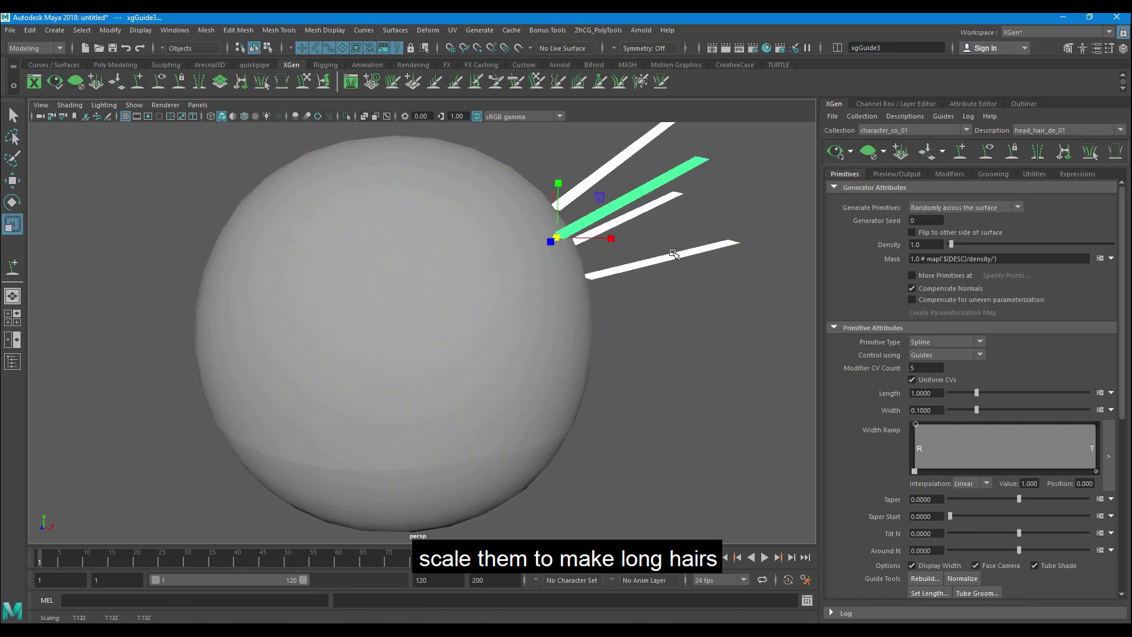
pyautogui.click(657, 298)
pyautogui.keyDown('alt'); pyautogui.moveTo(656, 298); pyautogui.dragTo(533, 262); pyautogui.keyUp('alt')
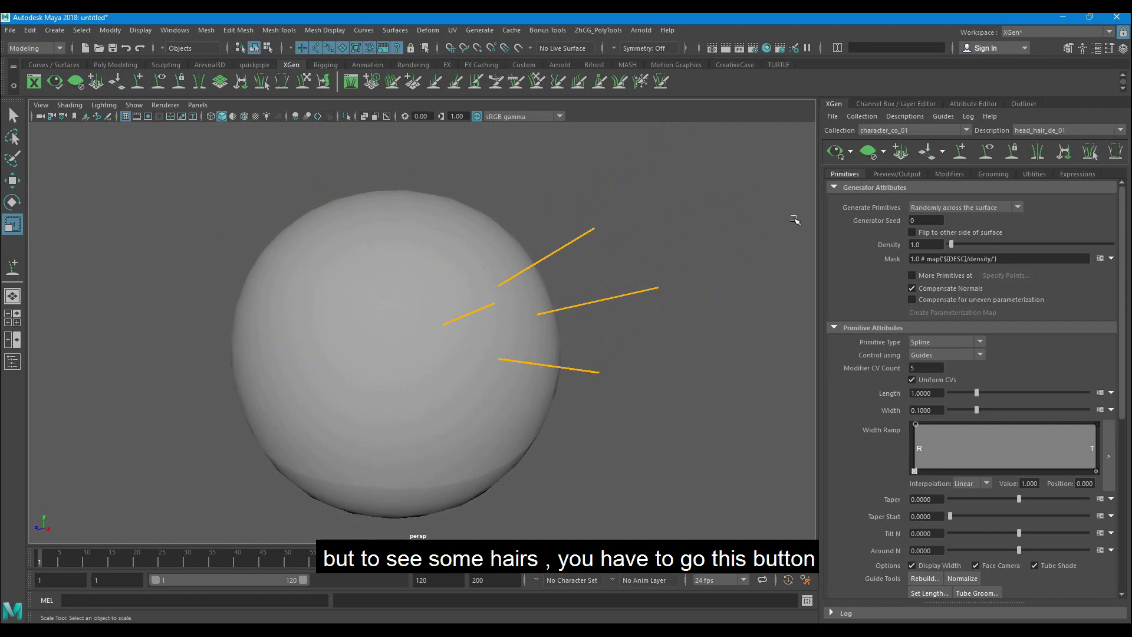
pyautogui.click(834, 151)
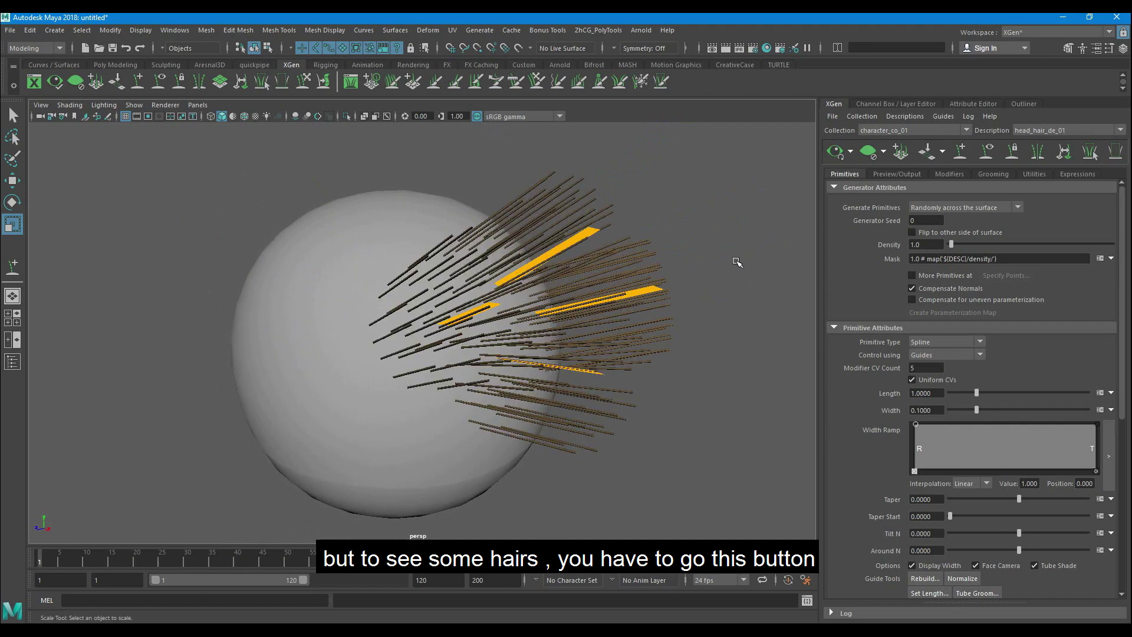
pyautogui.moveTo(737, 262)
pyautogui.keyDown('alt'); pyautogui.mouseDown()
pyautogui.moveTo(682, 232)
pyautogui.moveTo(737, 244)
pyautogui.mouseUp(); pyautogui.keyUp('alt')
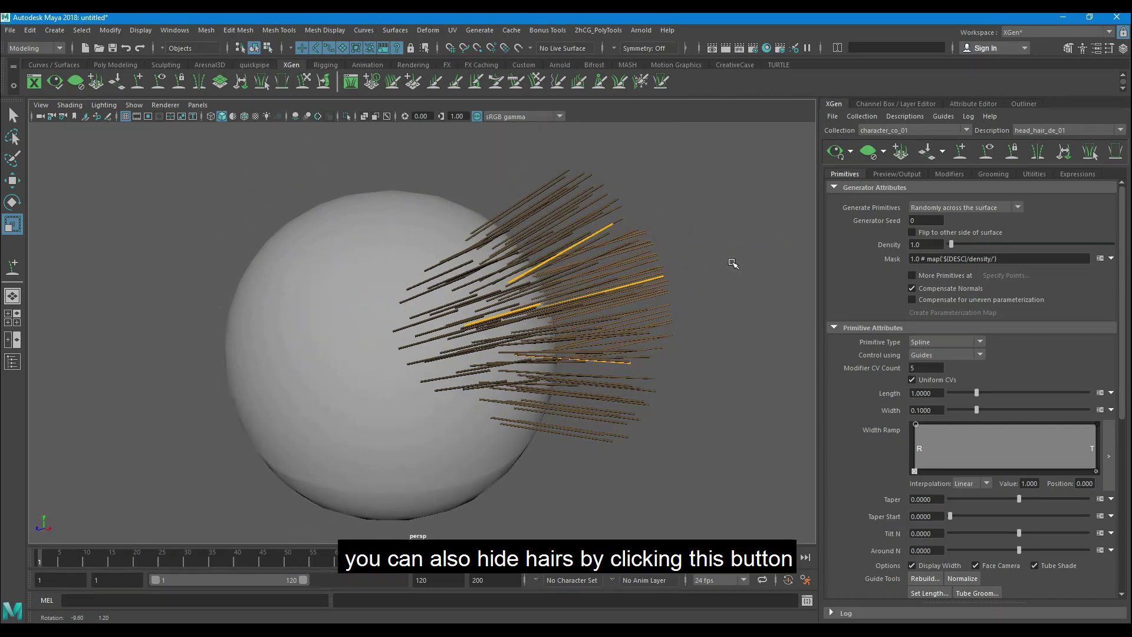
pyautogui.click(872, 157)
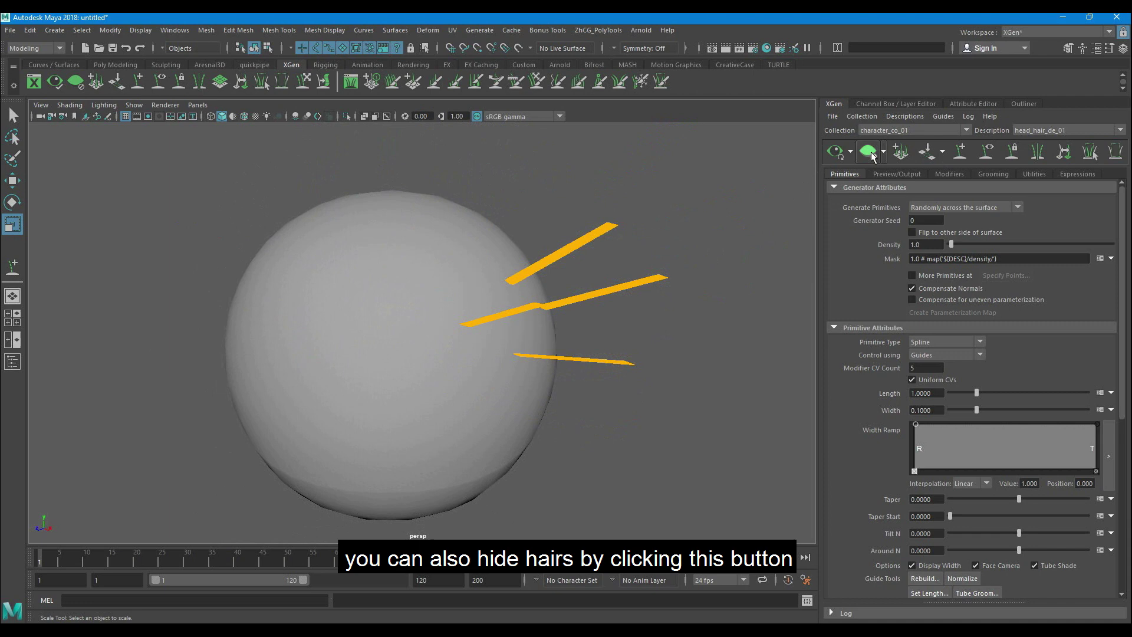
# Step: Bend the first guide upward by rotating its tip CV and moving its middle CV
pyautogui.click(590, 237)
pyautogui.rightClick(590, 237)
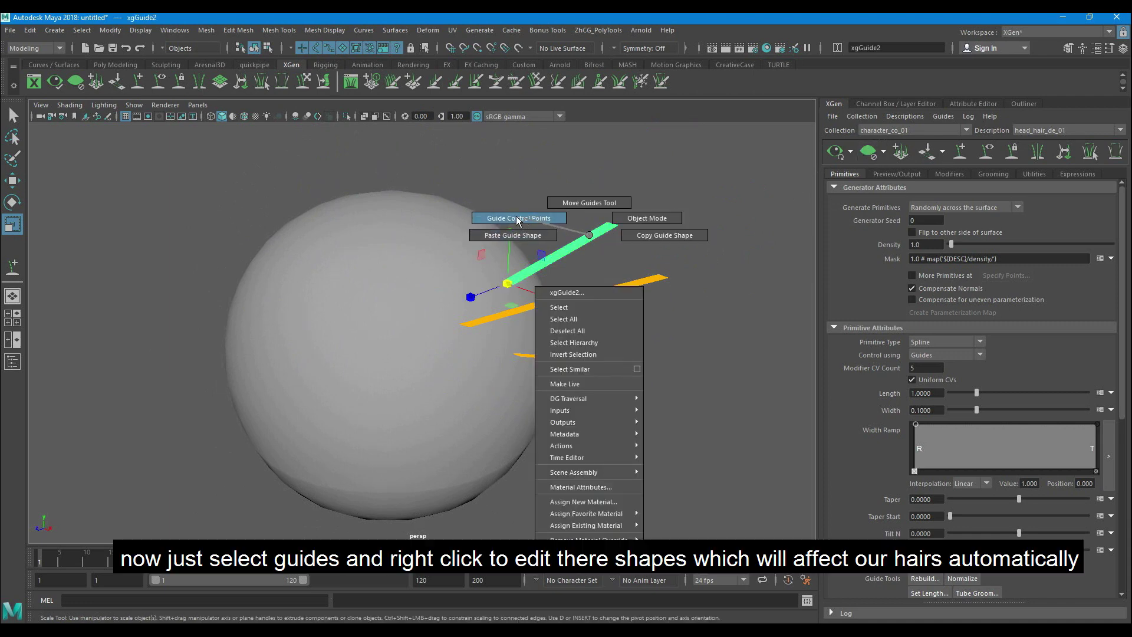
pyautogui.click(527, 221)
pyautogui.click(613, 224)
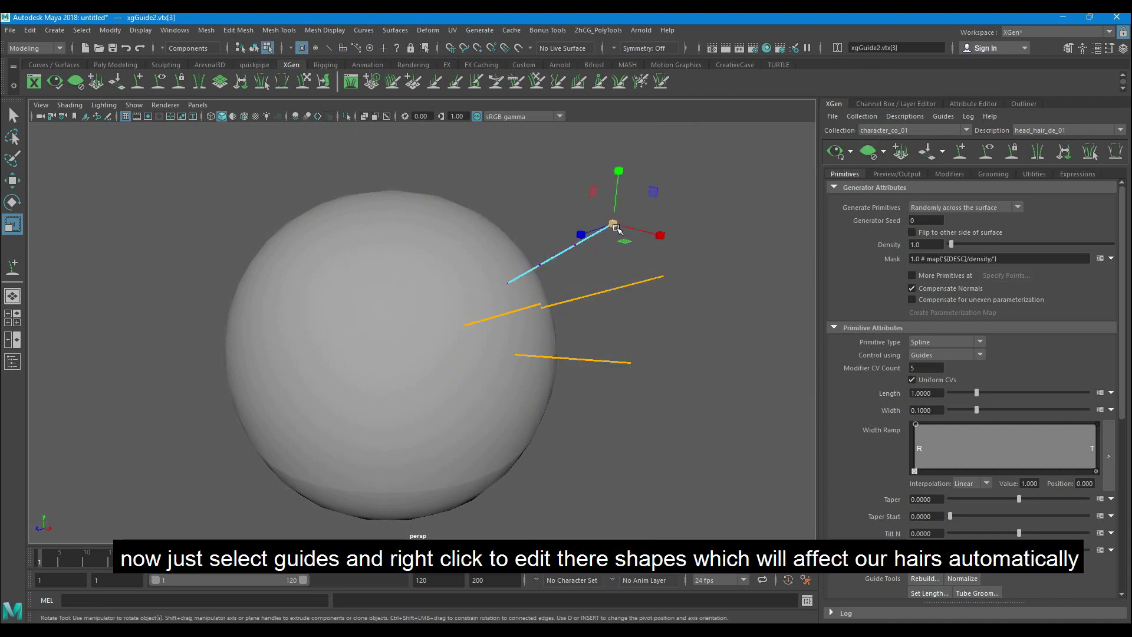
pyautogui.press('e')
pyautogui.moveTo(616, 225); pyautogui.dragTo(596, 195)
pyautogui.press('w')
pyautogui.click(575, 255)
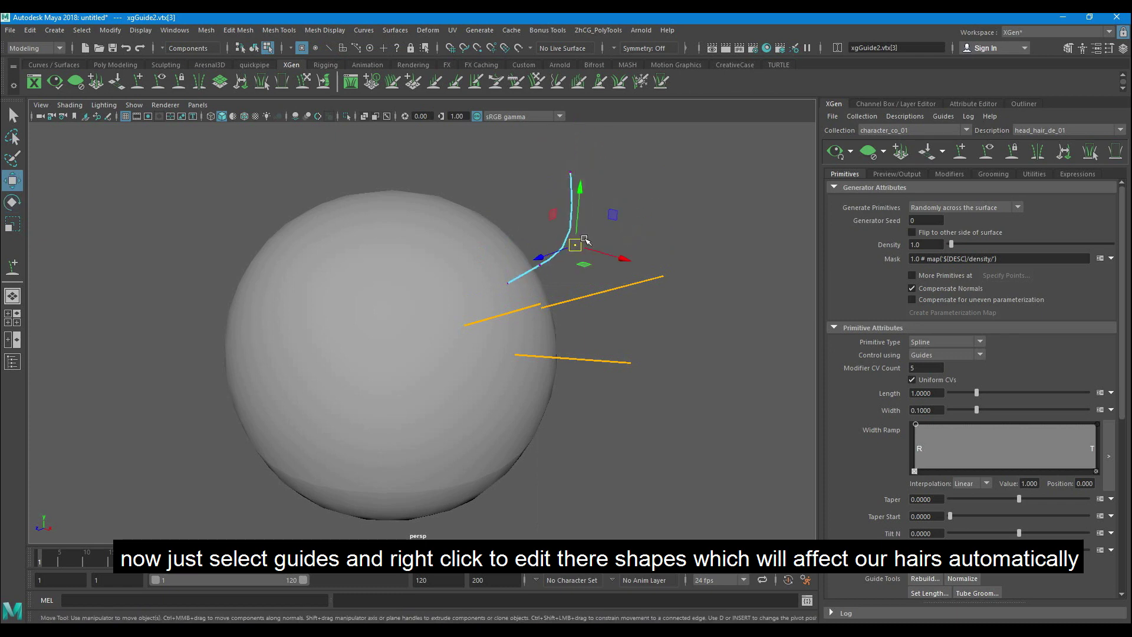
pyautogui.moveTo(575, 254); pyautogui.dragTo(600, 252)
# Step: Pull the second guide's tip control point down to bend it
pyautogui.click(651, 270)
pyautogui.rightClick(649, 269)
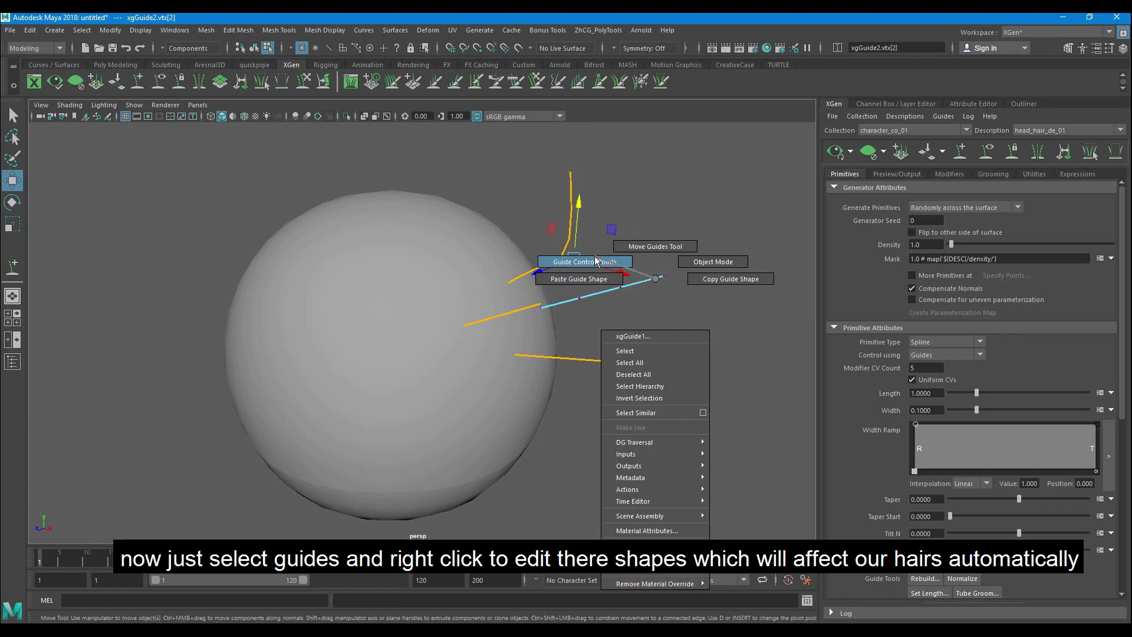
pyautogui.click(663, 275)
pyautogui.moveTo(663, 276); pyautogui.dragTo(669, 397)
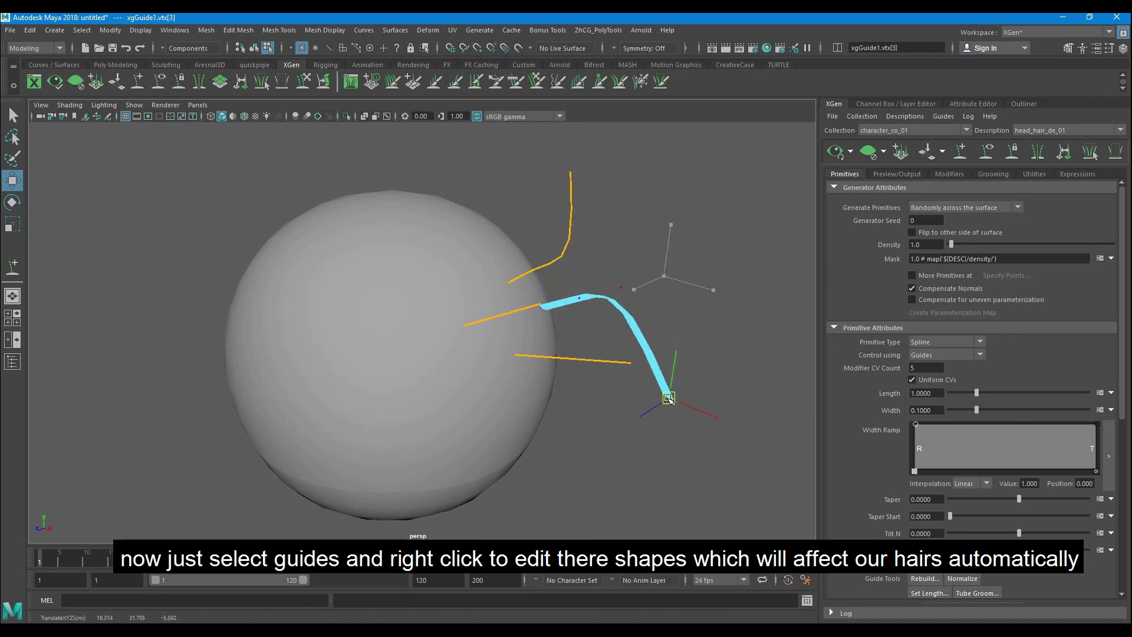
pyautogui.click(619, 289)
pyautogui.keyDown('alt'); pyautogui.moveTo(627, 295); pyautogui.dragTo(632, 308); pyautogui.keyUp('alt')
pyautogui.moveTo(619, 273); pyautogui.dragTo(603, 248, button='right')
# Step: Make xgGuide4 hang straight down using soft selection on its tip and middle points
pyautogui.click(672, 266)
pyautogui.click(675, 267)
pyautogui.press('e')
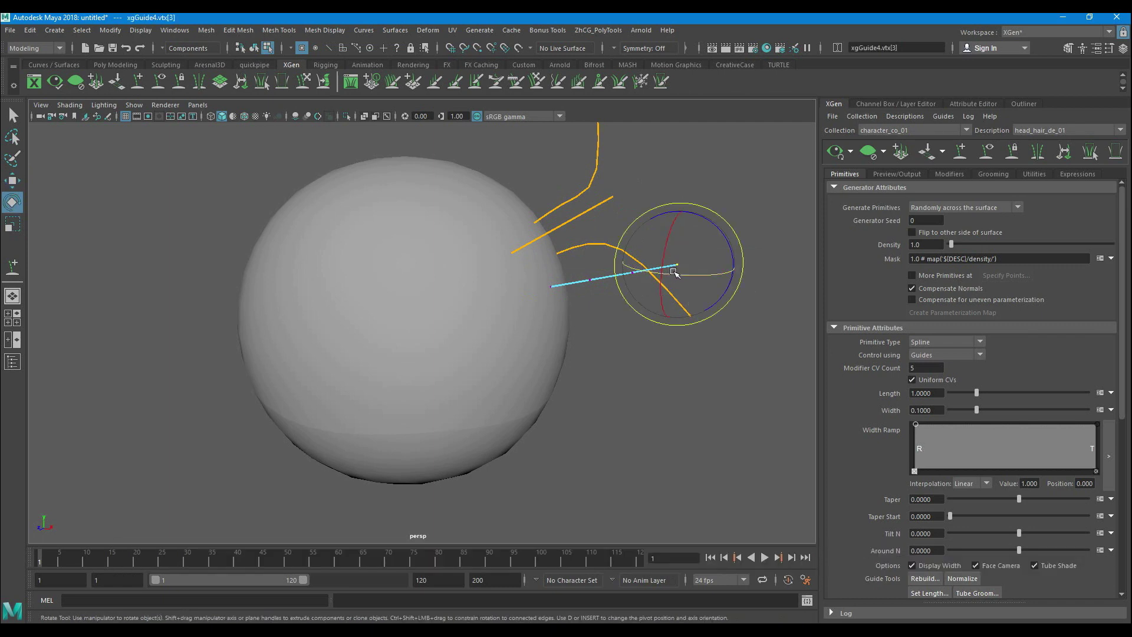
pyautogui.press('w')
pyautogui.moveTo(677, 268); pyautogui.dragTo(653, 380)
pyautogui.press('b')
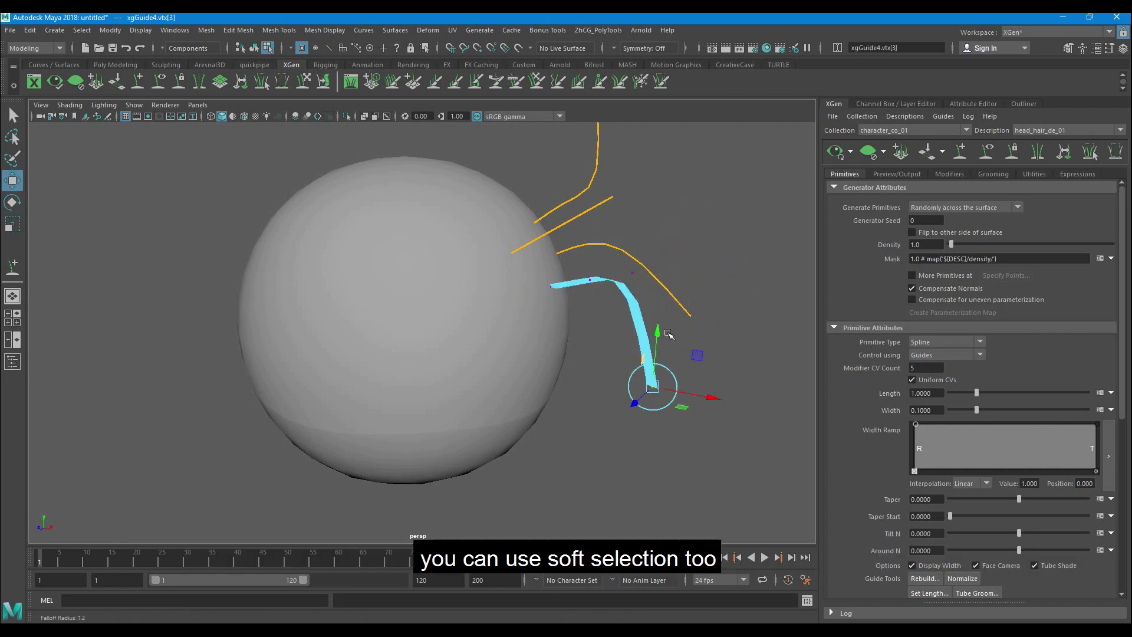
pyautogui.moveTo(652, 383); pyautogui.dragTo(778, 204, button='middle')
pyautogui.moveTo(652, 386); pyautogui.dragTo(626, 453)
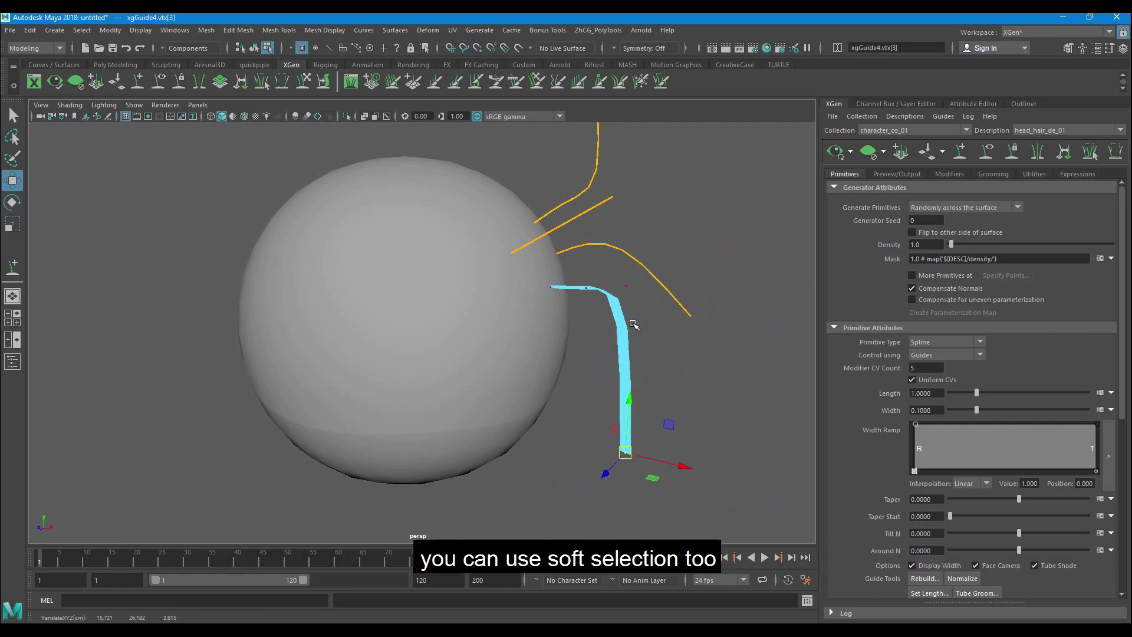
pyautogui.click(659, 329)
pyautogui.moveTo(653, 336); pyautogui.dragTo(691, 329, button='middle')
pyautogui.moveTo(661, 313); pyautogui.dragTo(736, 286, button='right')
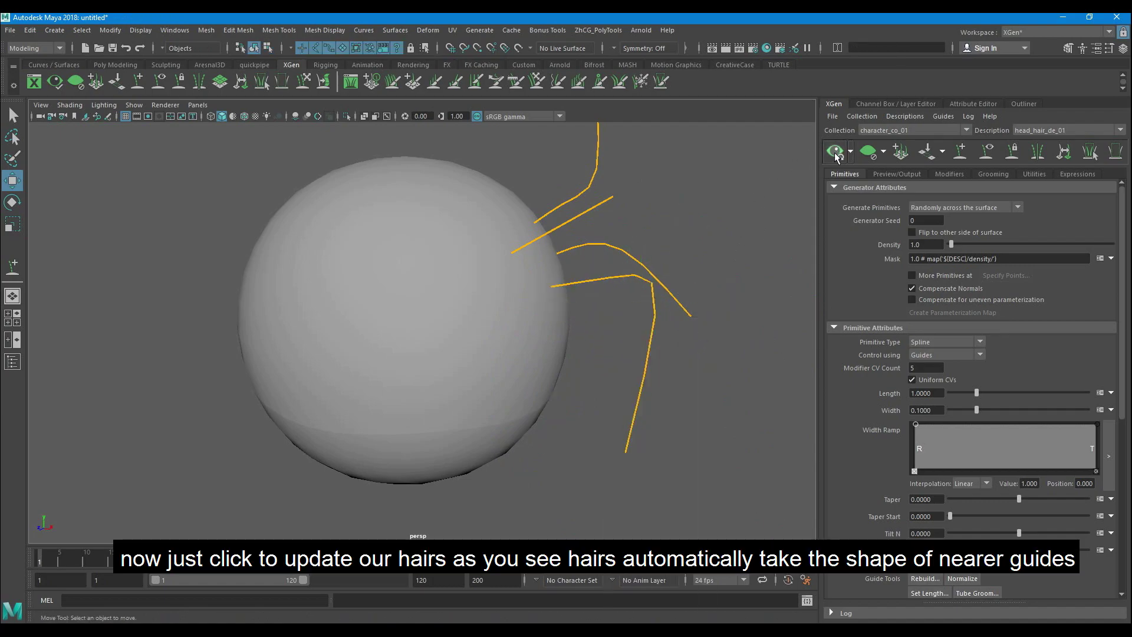
# Step: Refresh the hair preview to inspect the hairs, then clear it
pyautogui.click(835, 152)
pyautogui.keyDown('alt'); pyautogui.moveTo(578, 277); pyautogui.dragTo(623, 281); pyautogui.keyUp('alt')
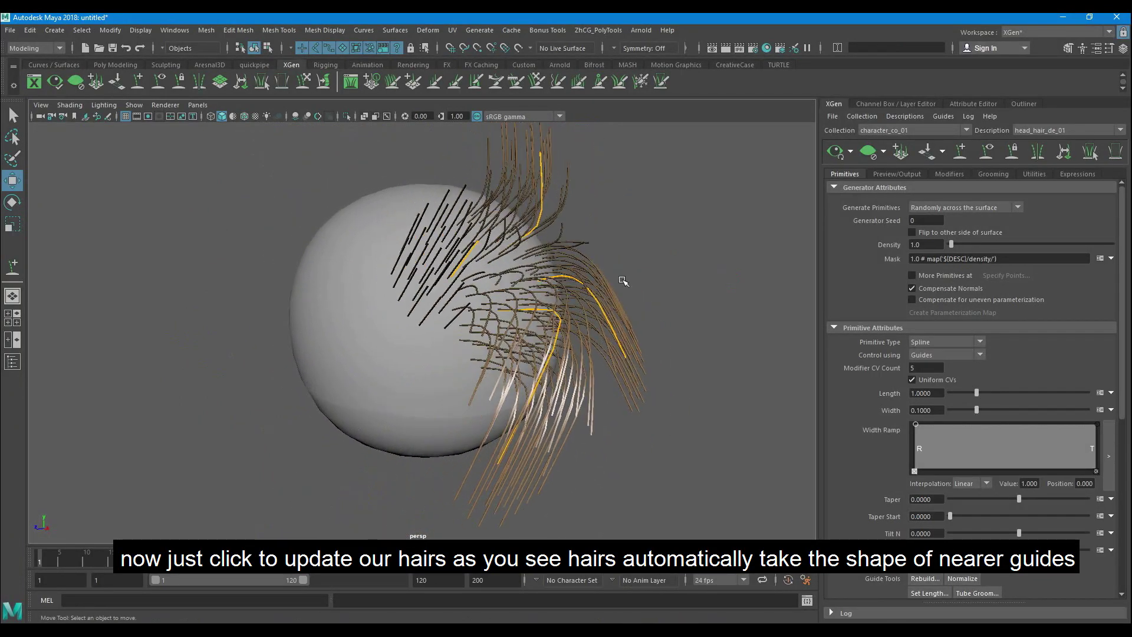
pyautogui.click(869, 151)
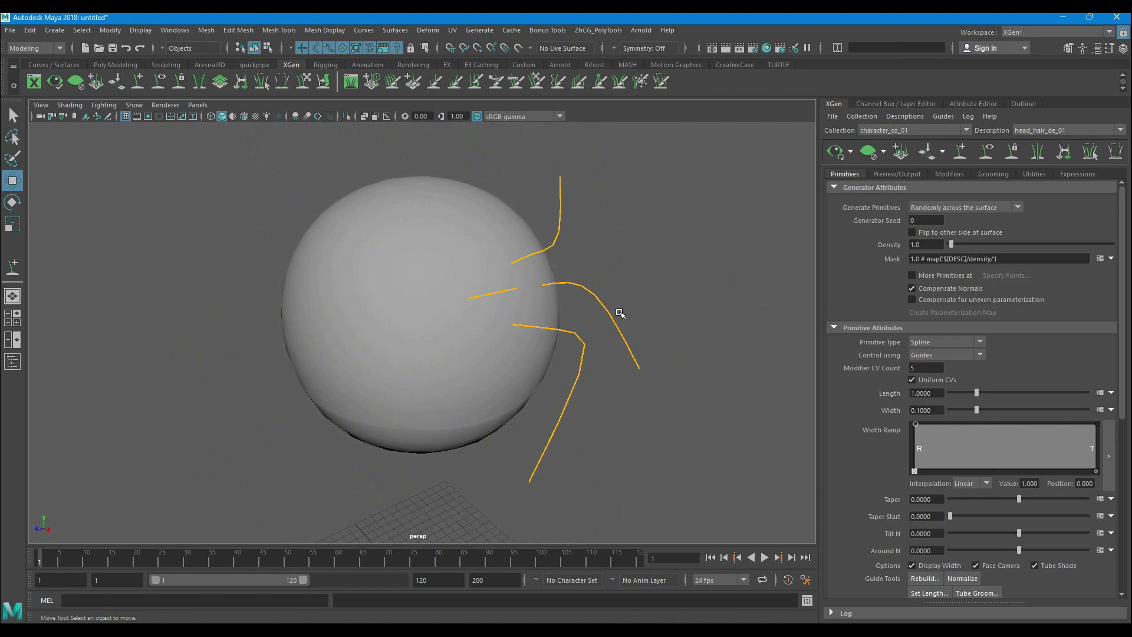
# Step: Reshape xgGuide1 by moving its tip and middle control points
pyautogui.click(616, 310)
pyautogui.moveTo(614, 309); pyautogui.dragTo(613, 342, button='right')
pyautogui.click(641, 369)
pyautogui.keyDown('alt'); pyautogui.moveTo(607, 387); pyautogui.dragTo(663, 351); pyautogui.keyUp('alt')
pyautogui.click(601, 323)
pyautogui.moveTo(606, 328)
pyautogui.mouseDown()
pyautogui.moveTo(599, 379)
pyautogui.moveTo(599, 342)
pyautogui.moveTo(624, 317)
pyautogui.mouseUp()
pyautogui.press('F8')
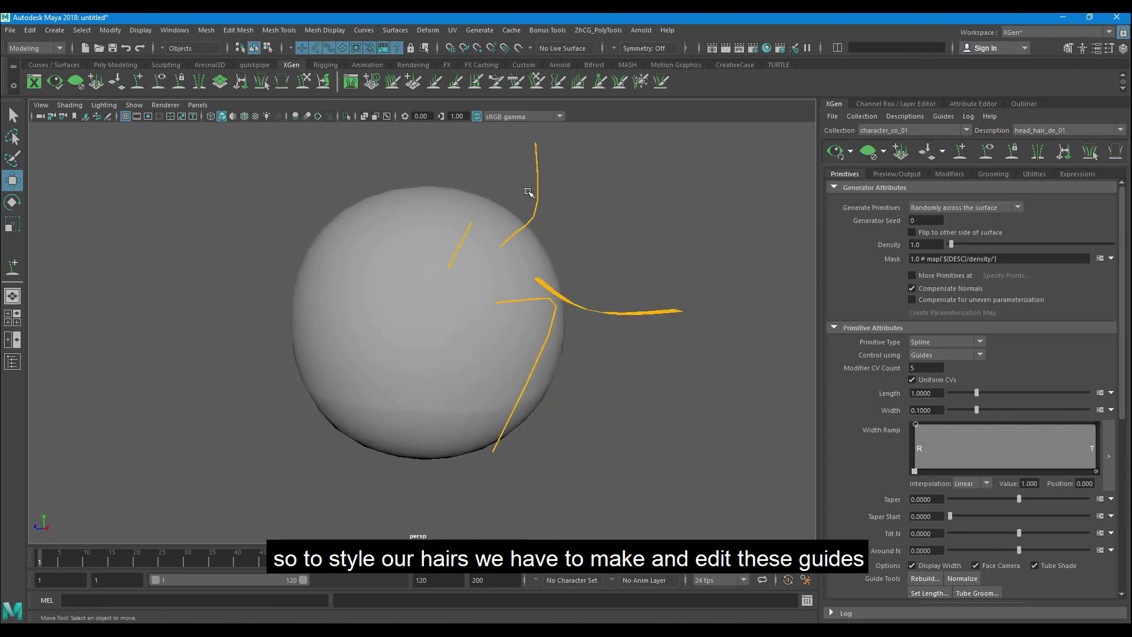
# Step: Move xgGuide2's tip point up and right, then regenerate the hair preview
pyautogui.click(535, 198)
pyautogui.rightClick(547, 206)
pyautogui.click(477, 187)
pyautogui.keyDown('alt'); pyautogui.moveTo(518, 166); pyautogui.dragTo(496, 183); pyautogui.keyUp('alt')
pyautogui.moveTo(488, 184); pyautogui.dragTo(649, 133)
pyautogui.keyDown('alt'); pyautogui.moveTo(647, 192); pyautogui.dragTo(545, 339, button='right'); pyautogui.keyUp('alt')
pyautogui.keyDown('alt'); pyautogui.moveTo(545, 338); pyautogui.dragTo(519, 310); pyautogui.keyUp('alt')
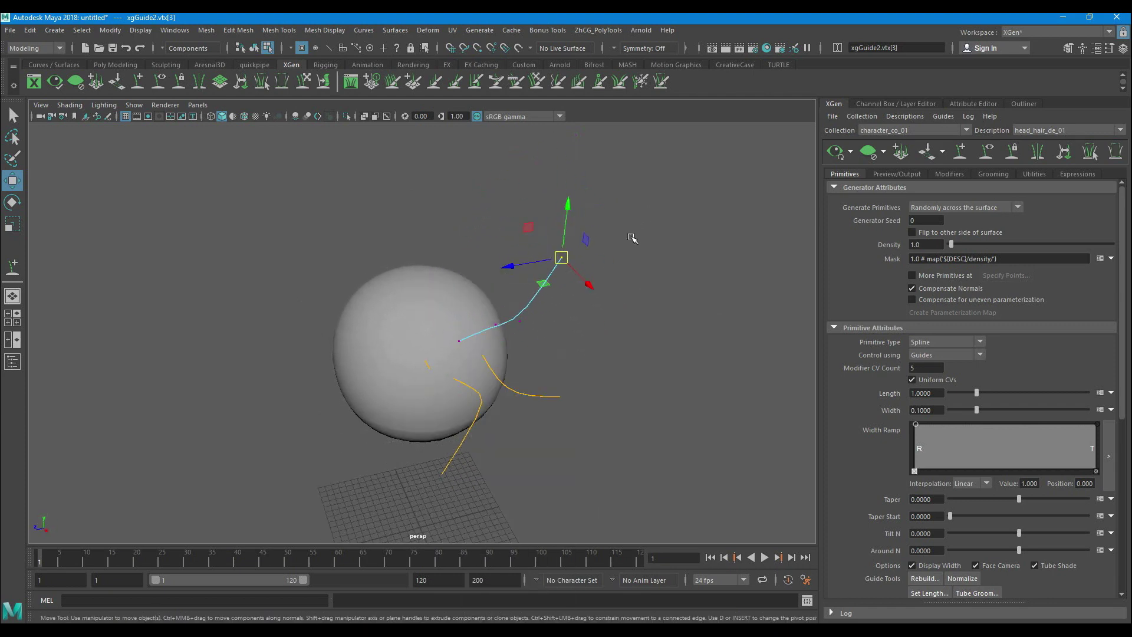
pyautogui.press('F8')
pyautogui.click(835, 151)
pyautogui.keyDown('alt'); pyautogui.moveTo(778, 185); pyautogui.dragTo(608, 348); pyautogui.keyUp('alt')
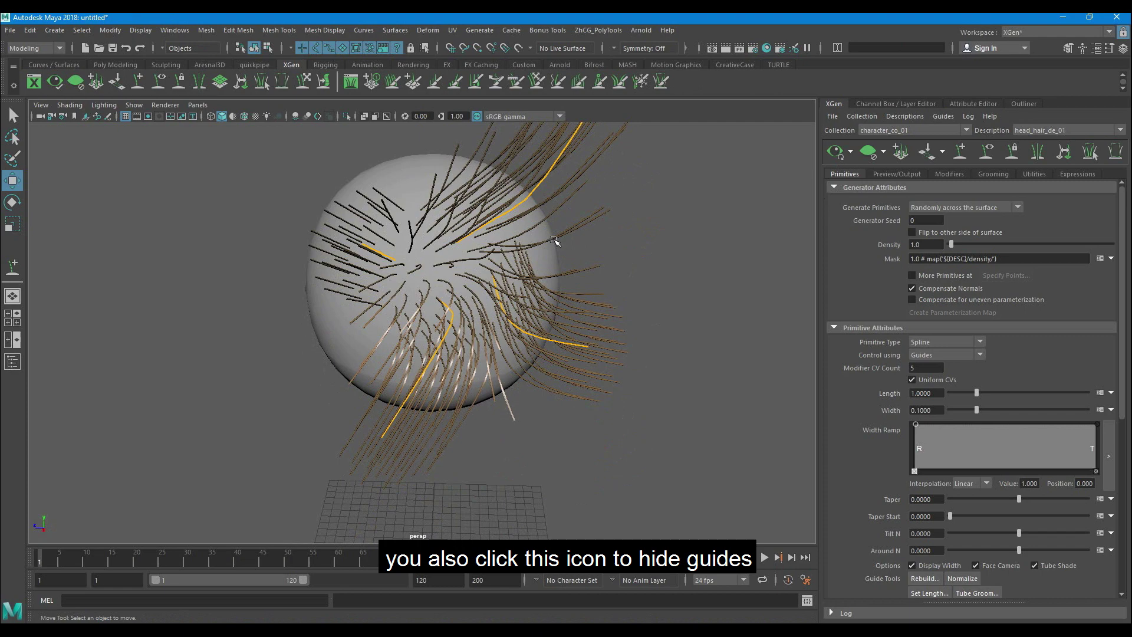
# Step: Hide and reshow the guides, refresh the hair preview, and open its options list
pyautogui.click(160, 85)
pyautogui.keyDown('alt'); pyautogui.moveTo(298, 197); pyautogui.dragTo(413, 206); pyautogui.keyUp('alt')
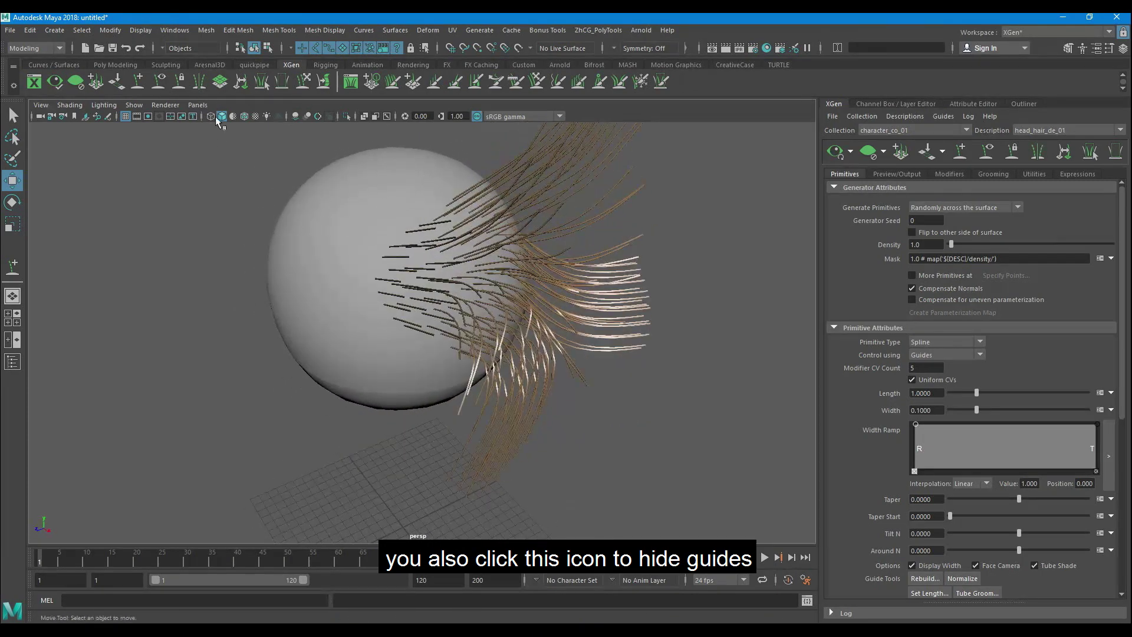
pyautogui.click(164, 86)
pyautogui.keyDown('alt'); pyautogui.moveTo(277, 177); pyautogui.dragTo(319, 189); pyautogui.keyUp('alt')
pyautogui.click(837, 155)
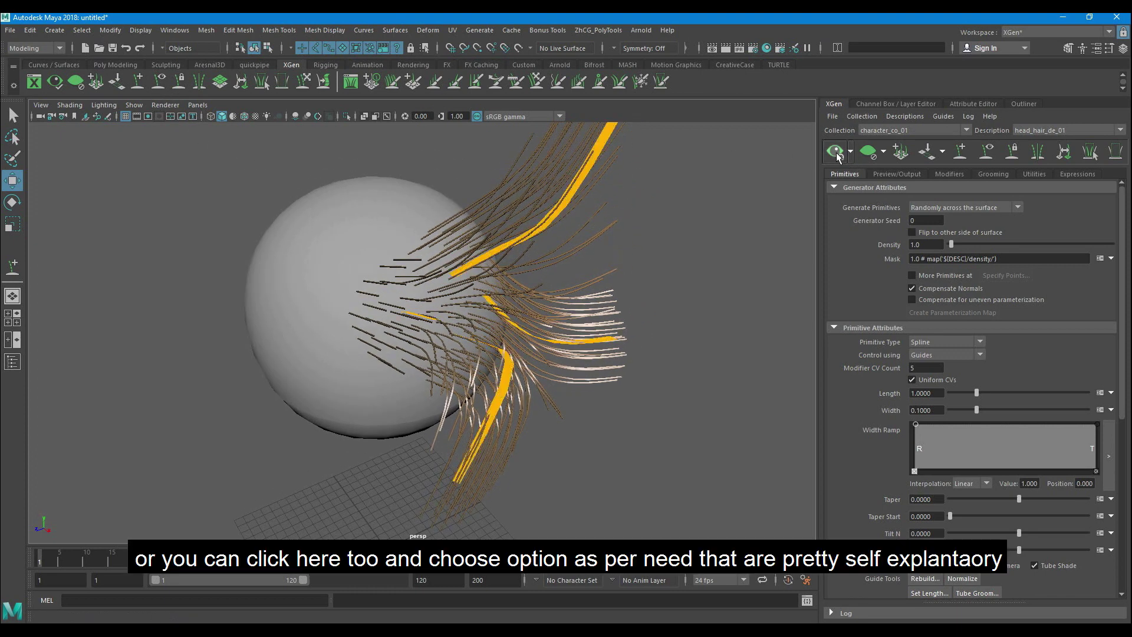
pyautogui.click(852, 153)
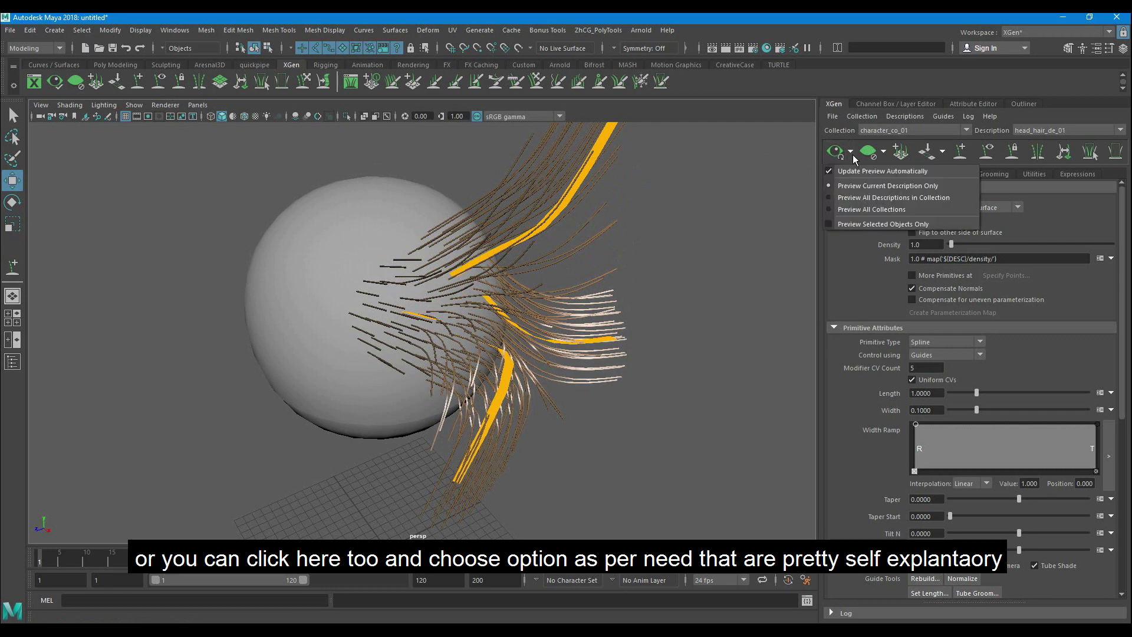